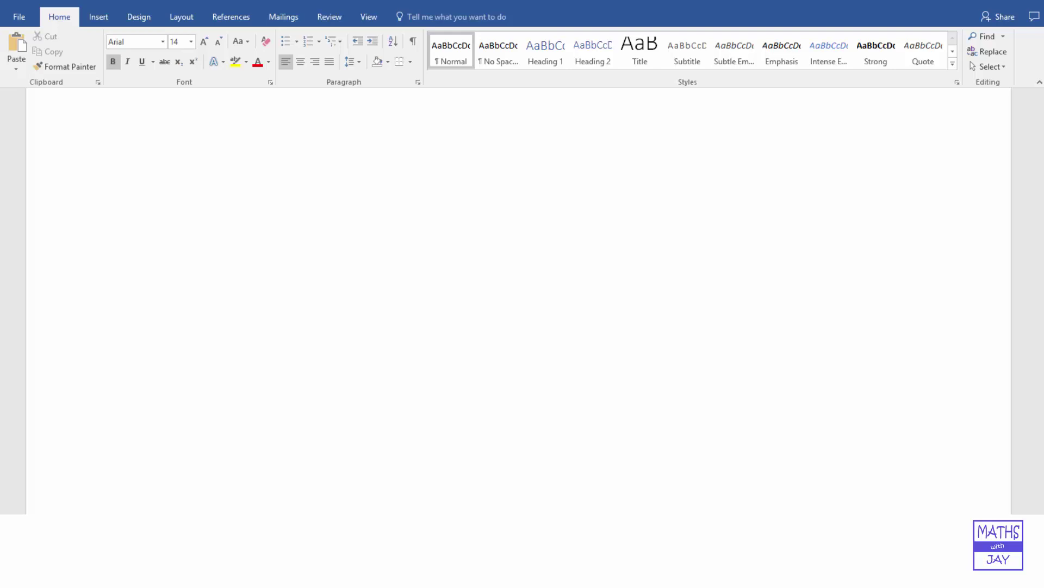
Insert a new blank equation and type k=.
{"action": "left_click", "coordinate": [98, 17]}
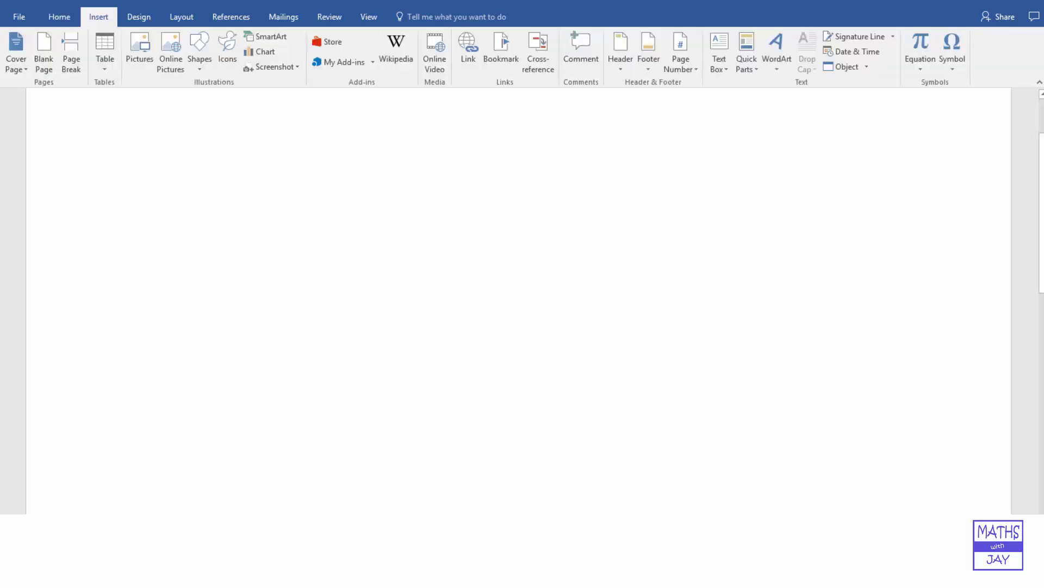
{"action": "left_click", "coordinate": [921, 69]}
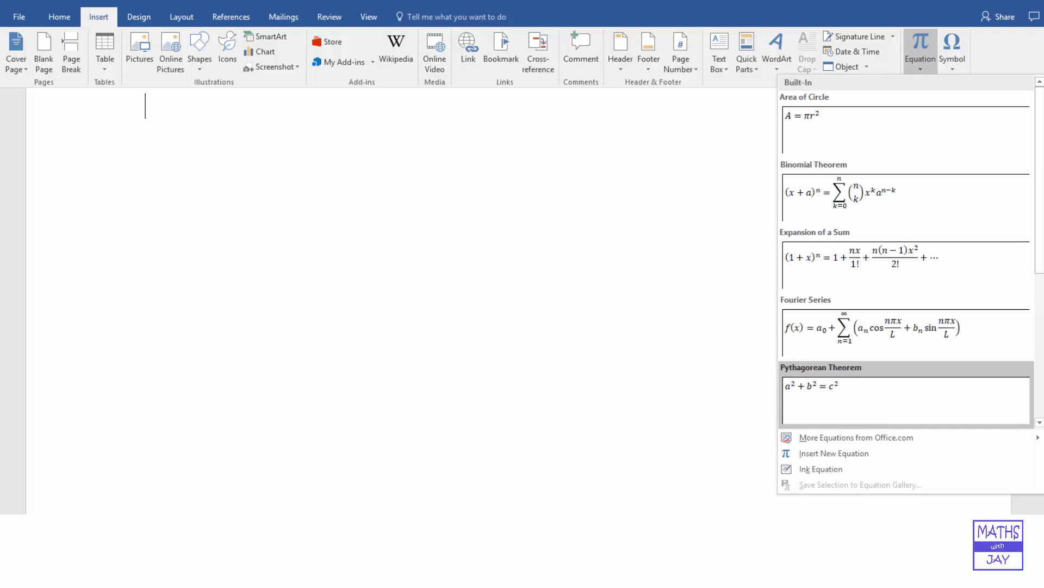
{"action": "left_click", "coordinate": [834, 453]}
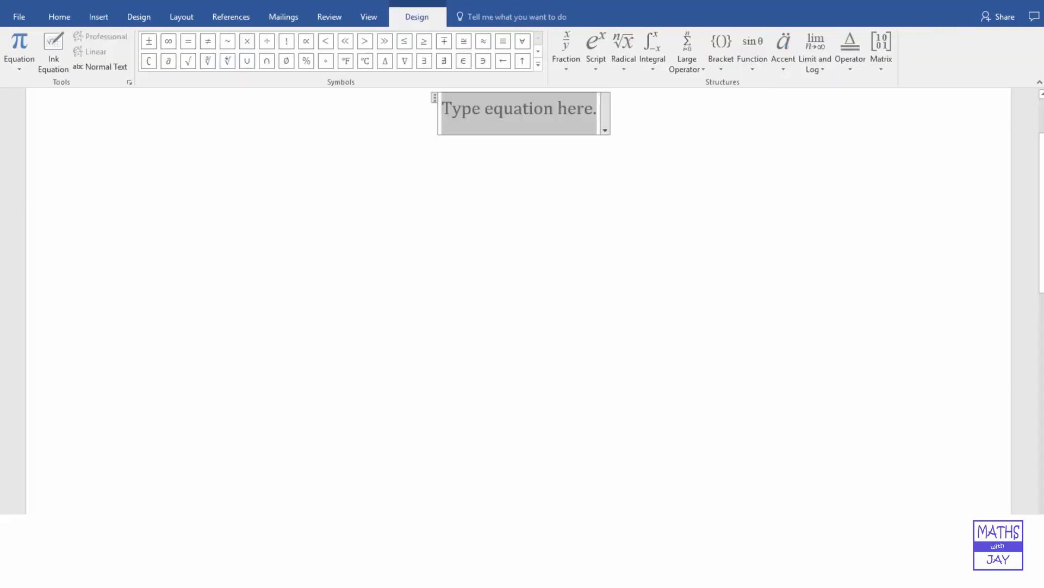
{"action": "type", "text": "k"}
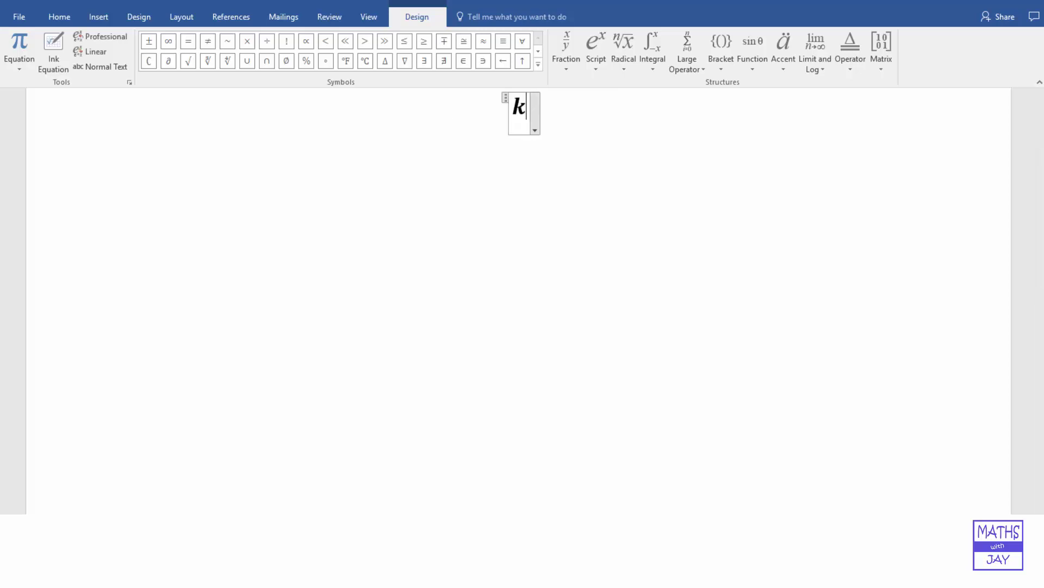
{"action": "type", "text": "="}
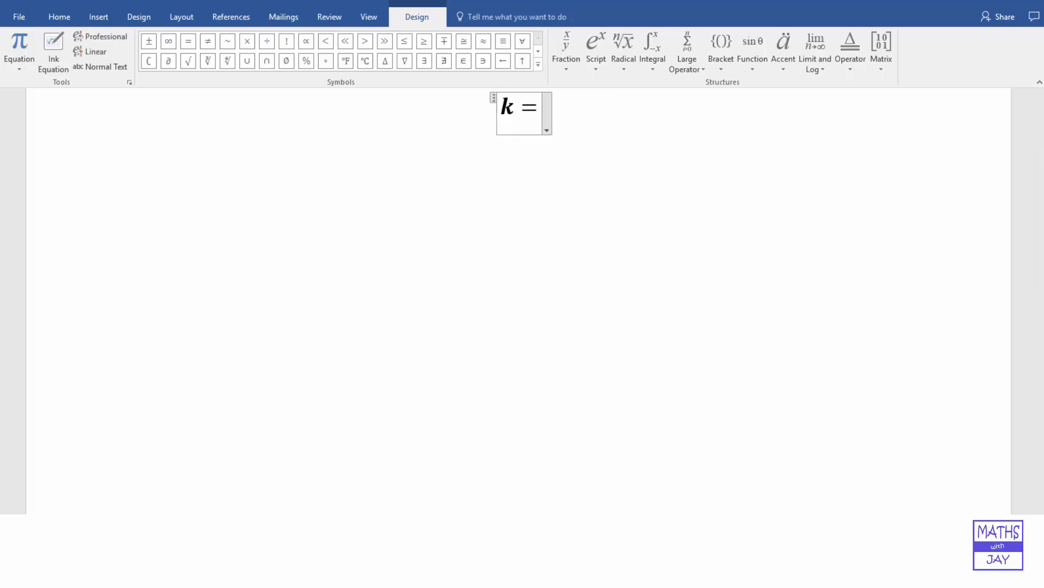
Add a stacked fraction with numerator 5+3t and denominator 2−t after k =.
{"action": "left_click", "coordinate": [566, 49]}
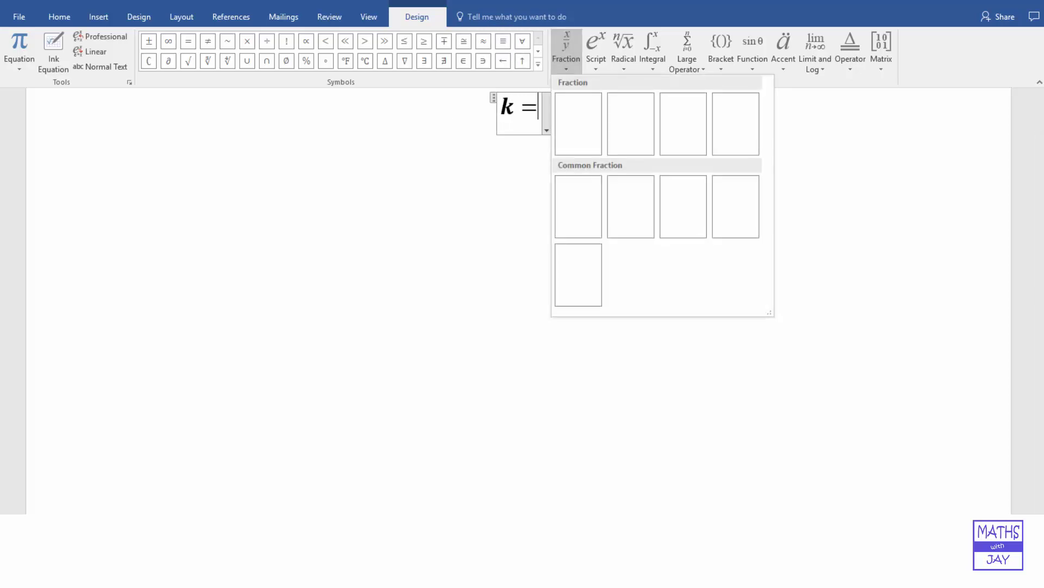
{"action": "left_click", "coordinate": [579, 123]}
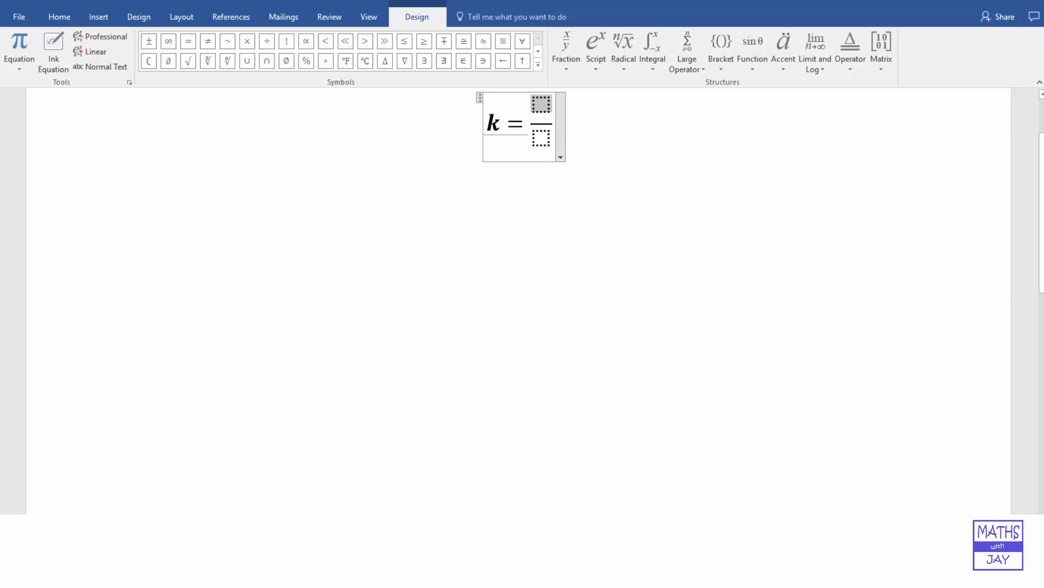
{"action": "type", "text": "5+"}
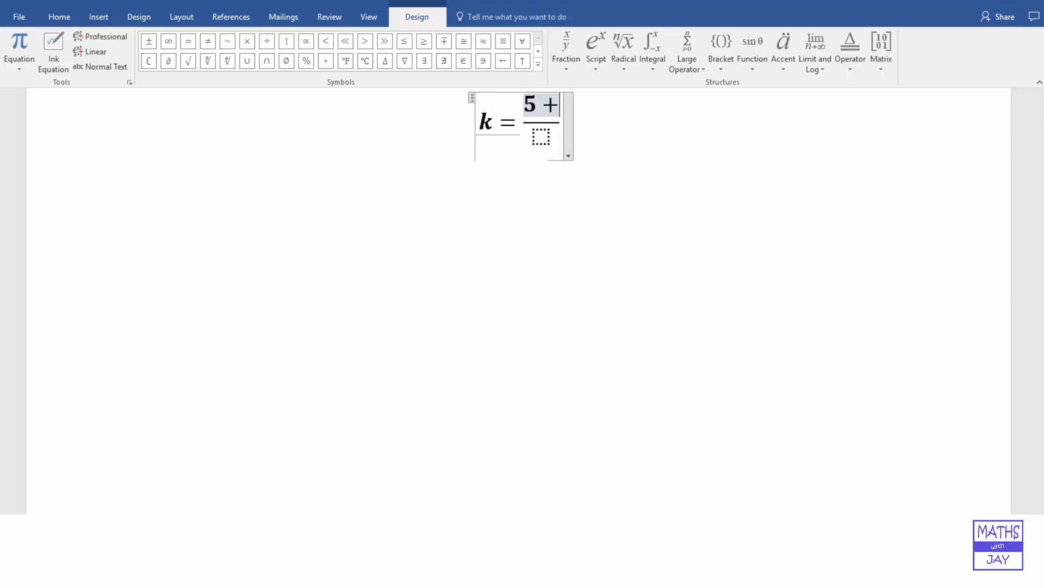
{"action": "type", "text": "3t"}
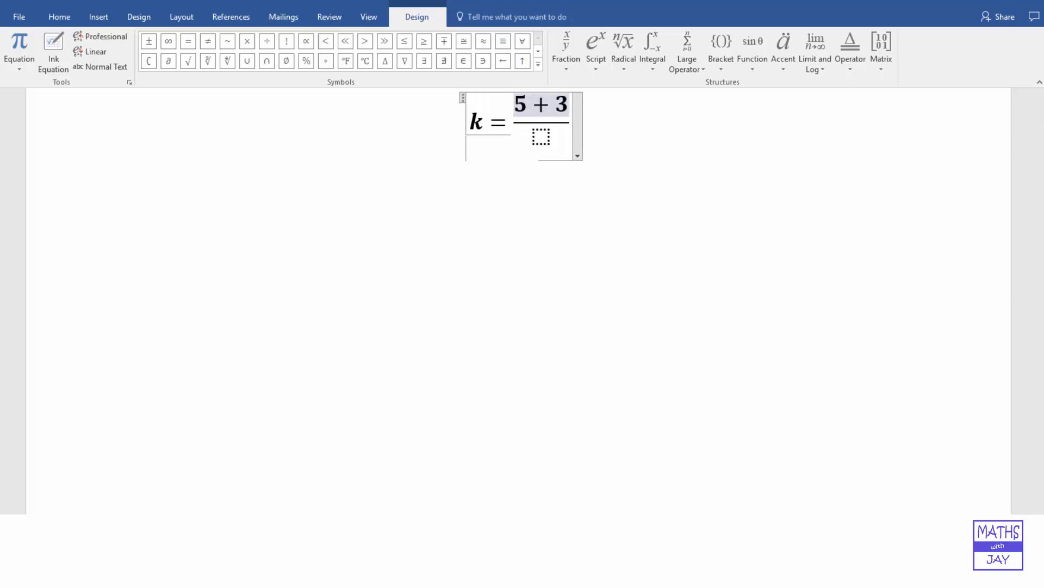
{"action": "left_click", "coordinate": [541, 136]}
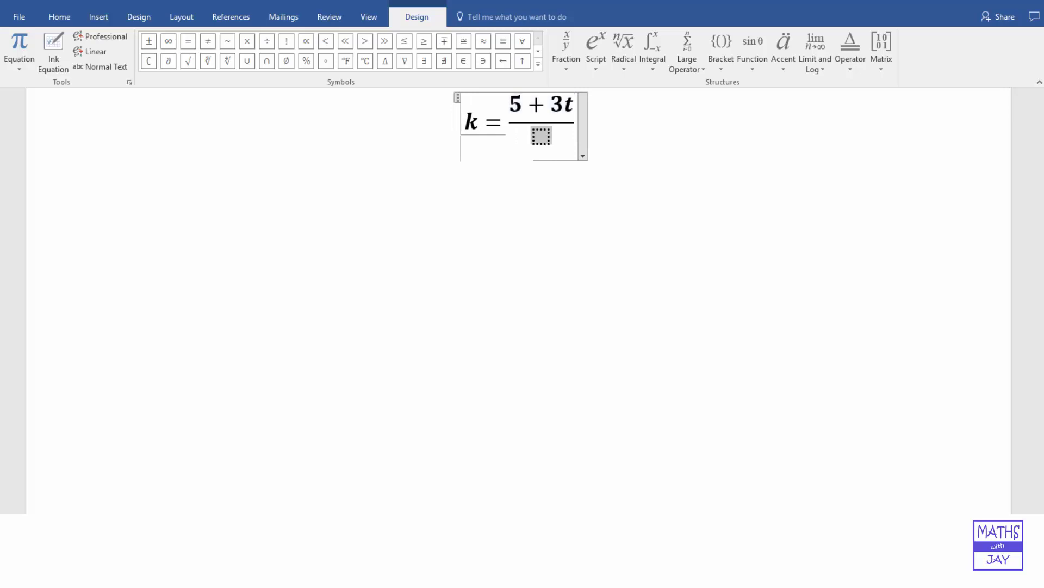
{"action": "type", "text": "2-"}
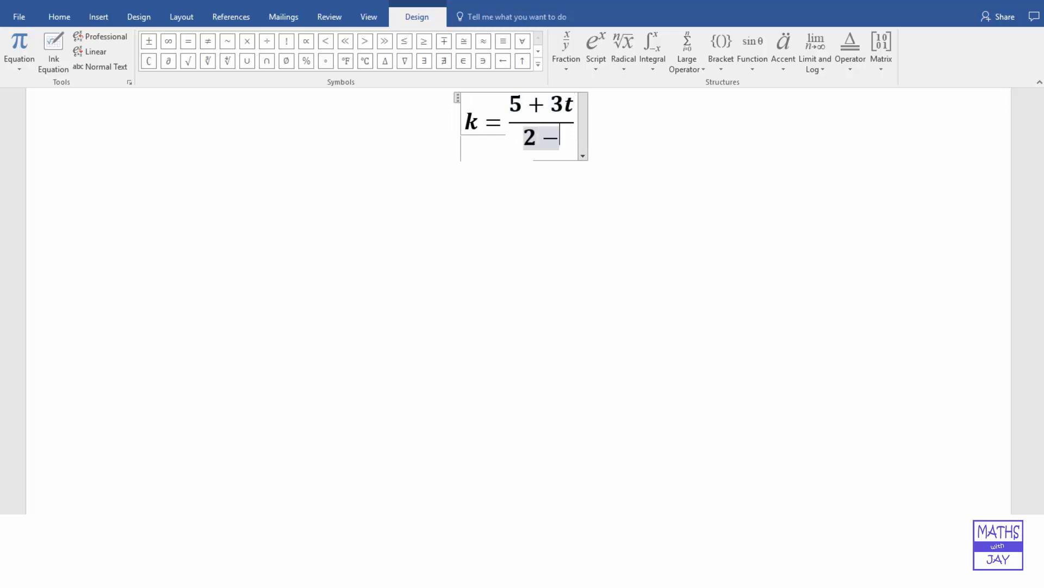
{"action": "type", "text": "t"}
{"action": "key", "text": "Right"}
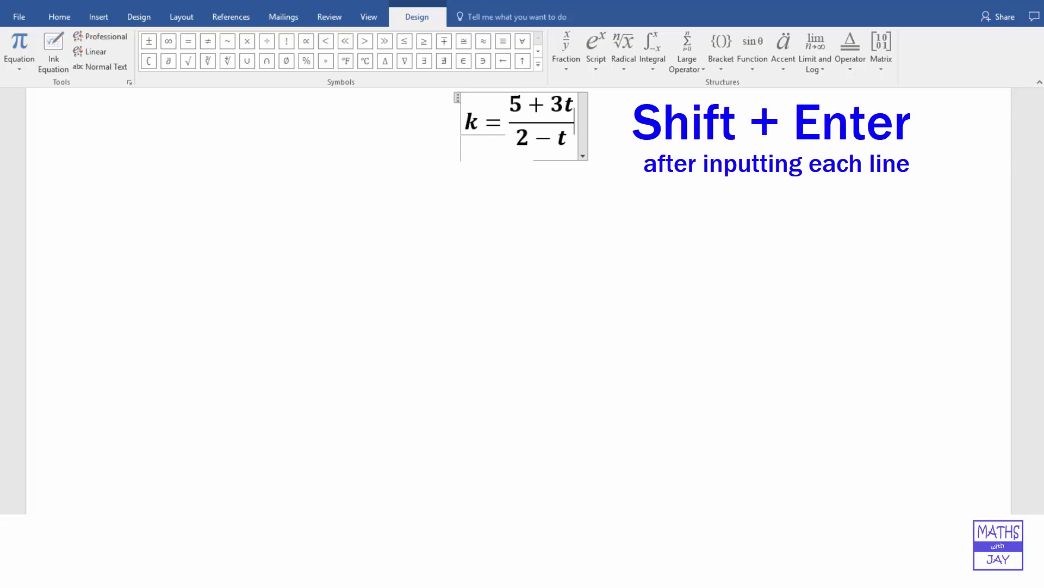
Add a second equation line reading k(2 − t) = 5 + 3t.
{"action": "key", "text": "shift+Return"}
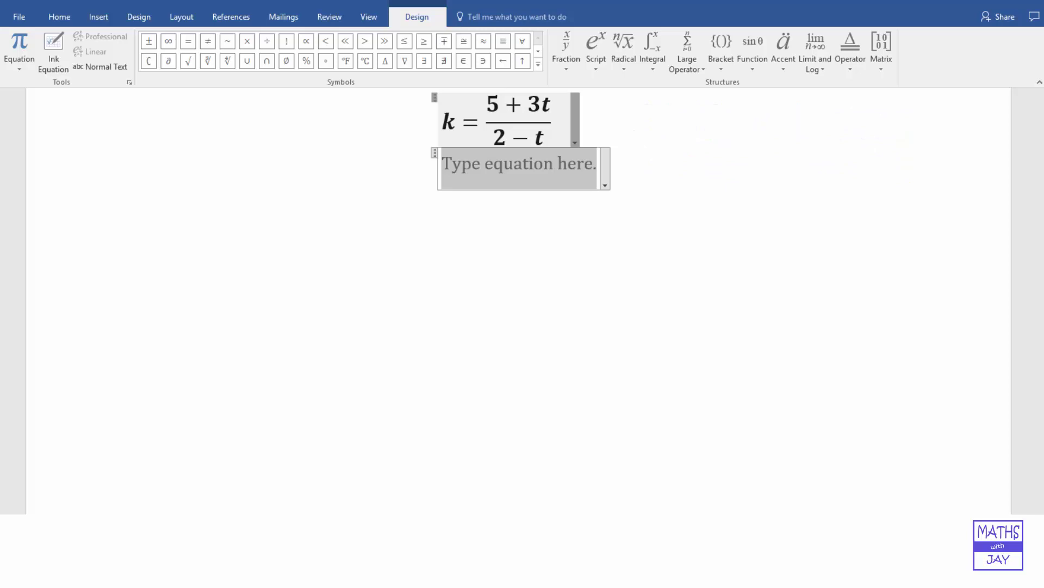
{"action": "type", "text": "k"}
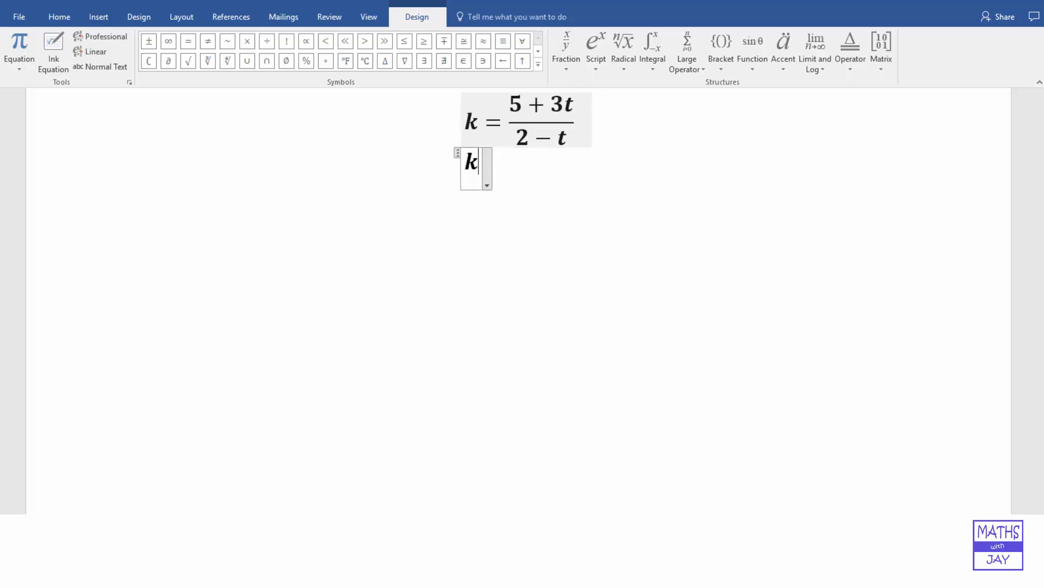
{"action": "type", "text": "("}
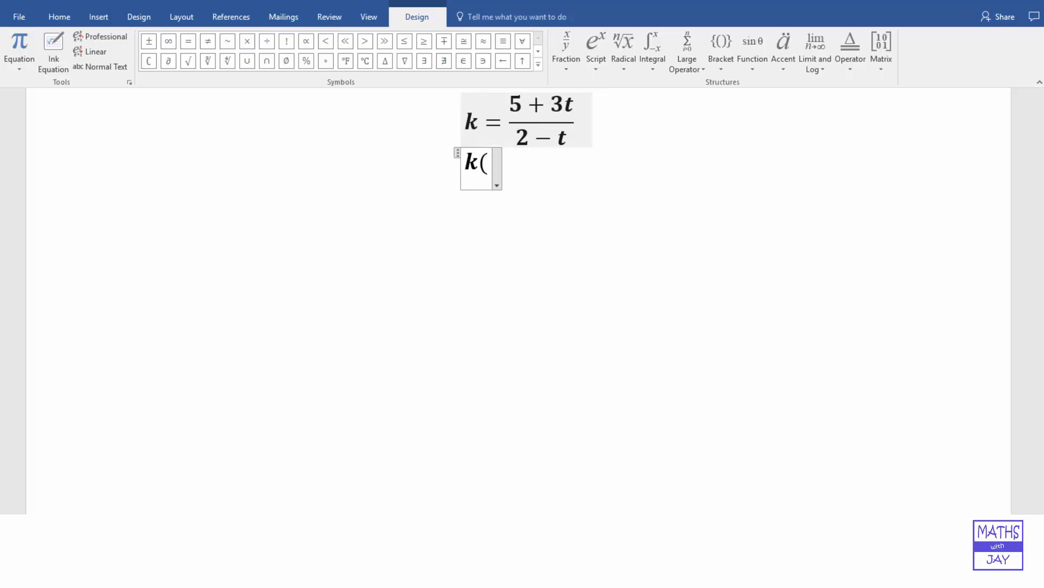
{"action": "type", "text": "2"}
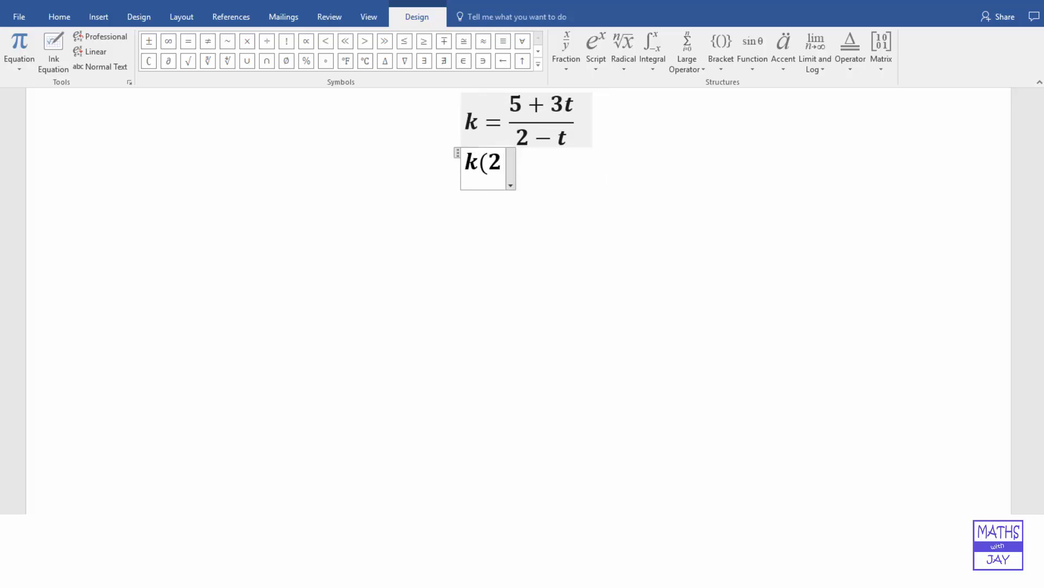
{"action": "type", "text": "-t"}
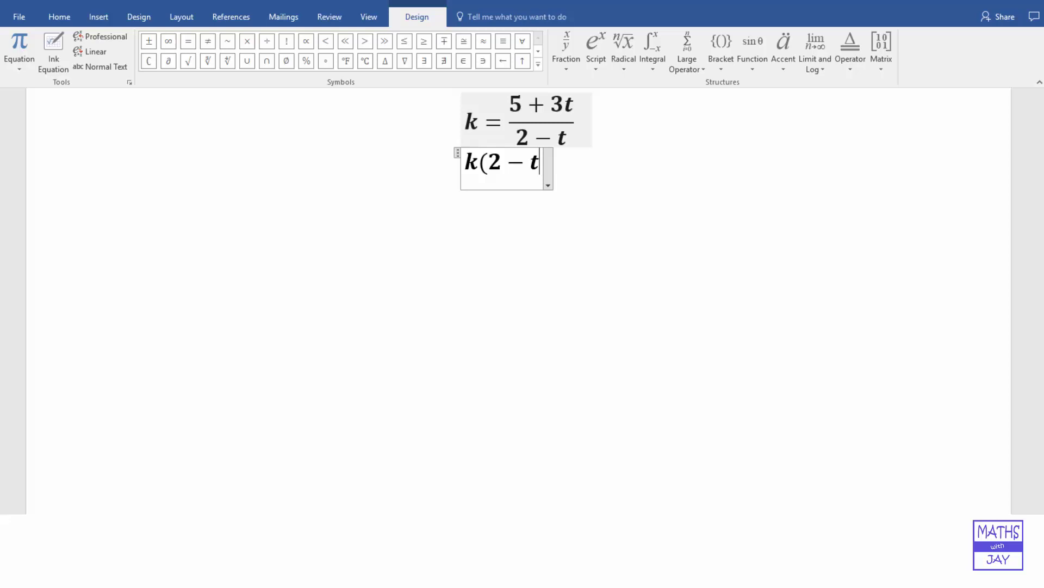
{"action": "type", "text": ")"}
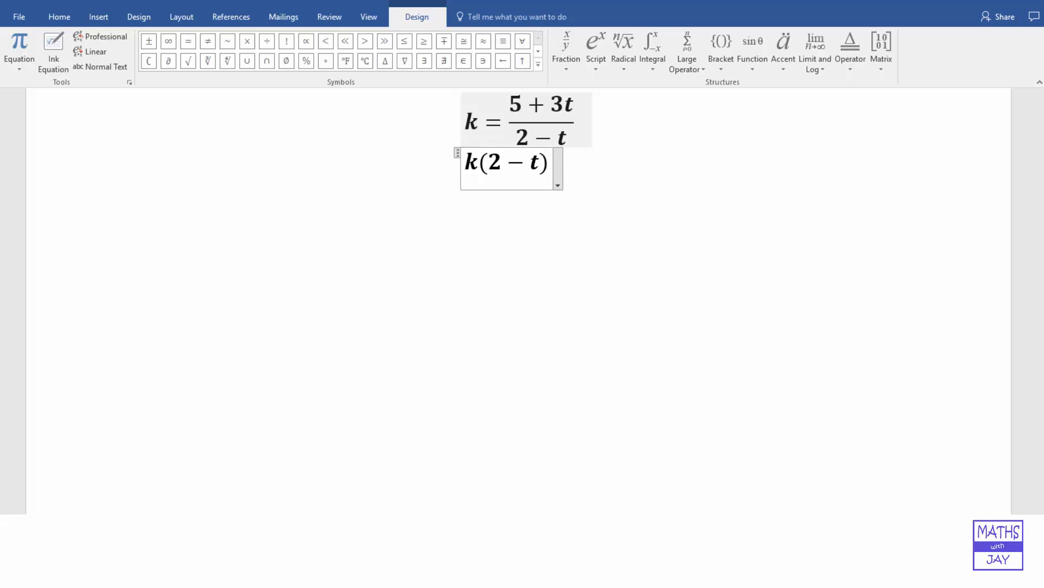
{"action": "type", "text": "="}
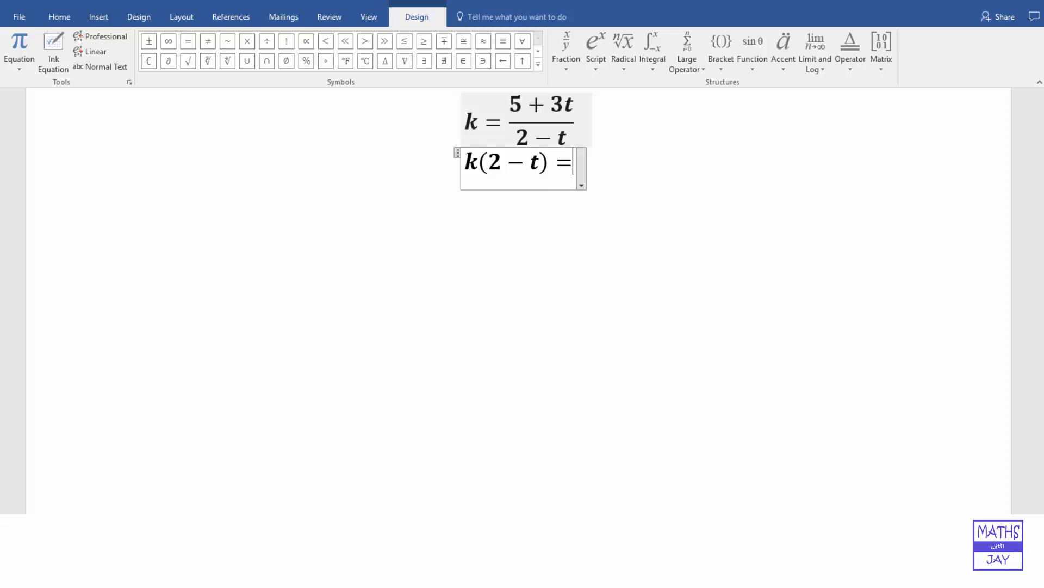
{"action": "type", "text": "5+"}
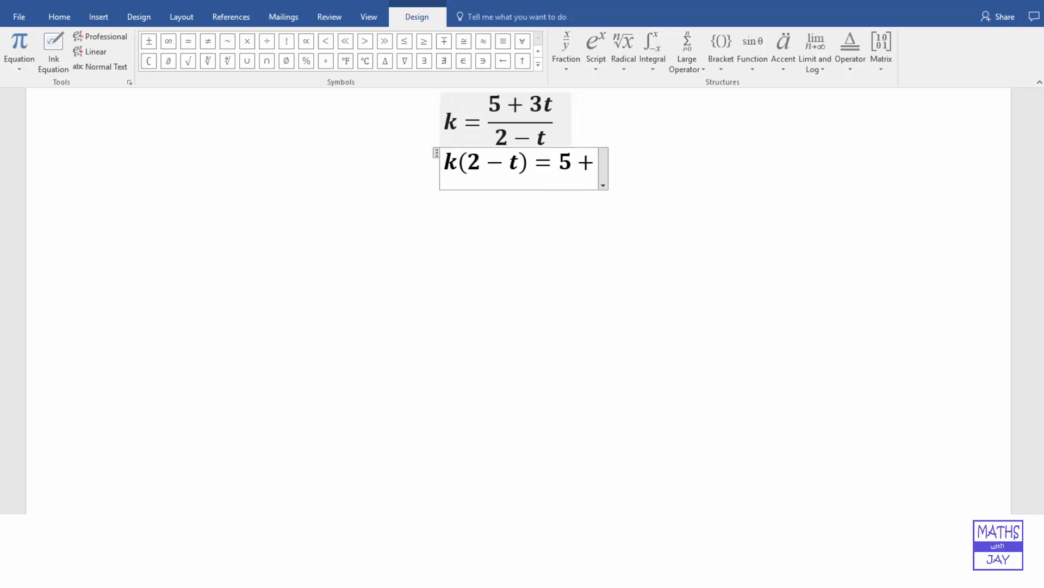
{"action": "type", "text": "3t"}
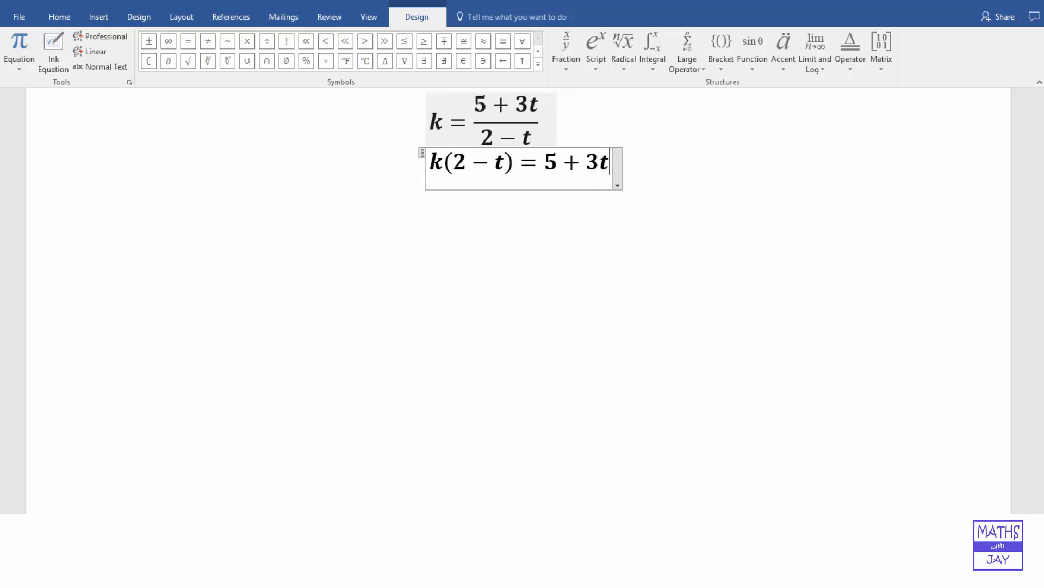
Add the line 2k − kt = 5 + 3t and begin a new equation line.
{"action": "key", "text": "Return"}
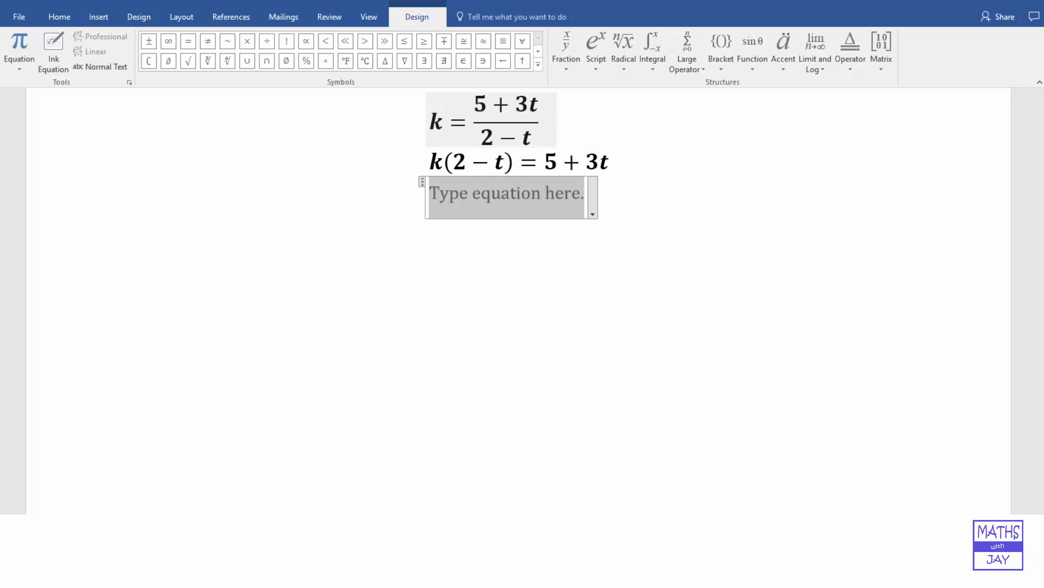
{"action": "type", "text": "2"}
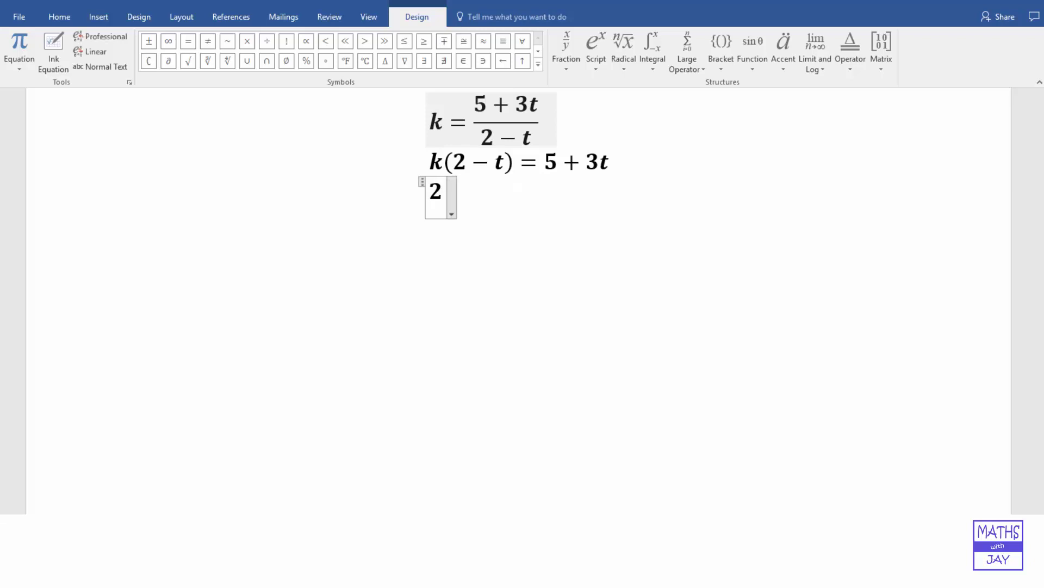
{"action": "type", "text": "k"}
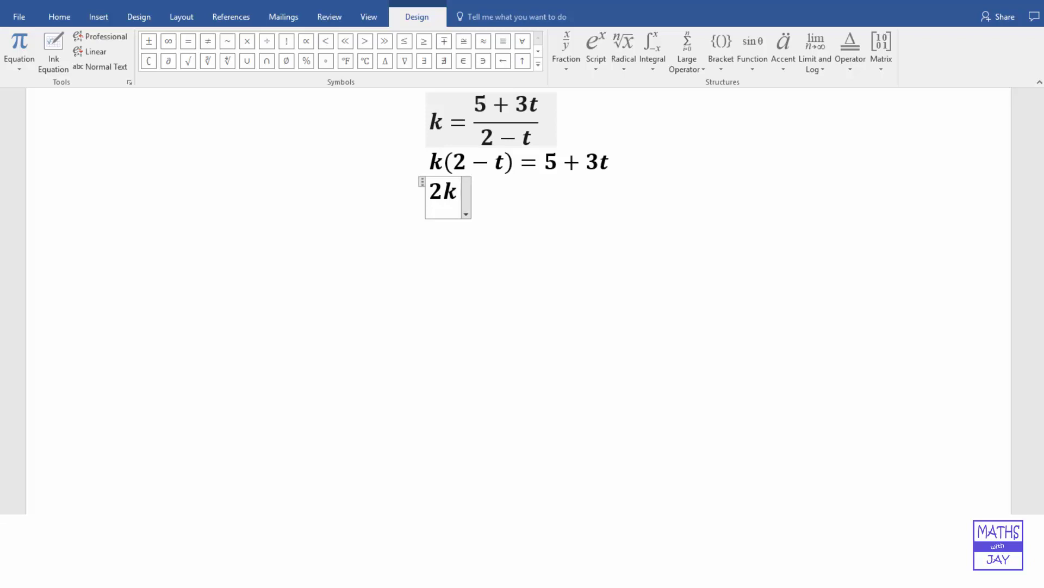
{"action": "type", "text": "-"}
{"action": "type", "text": "kt"}
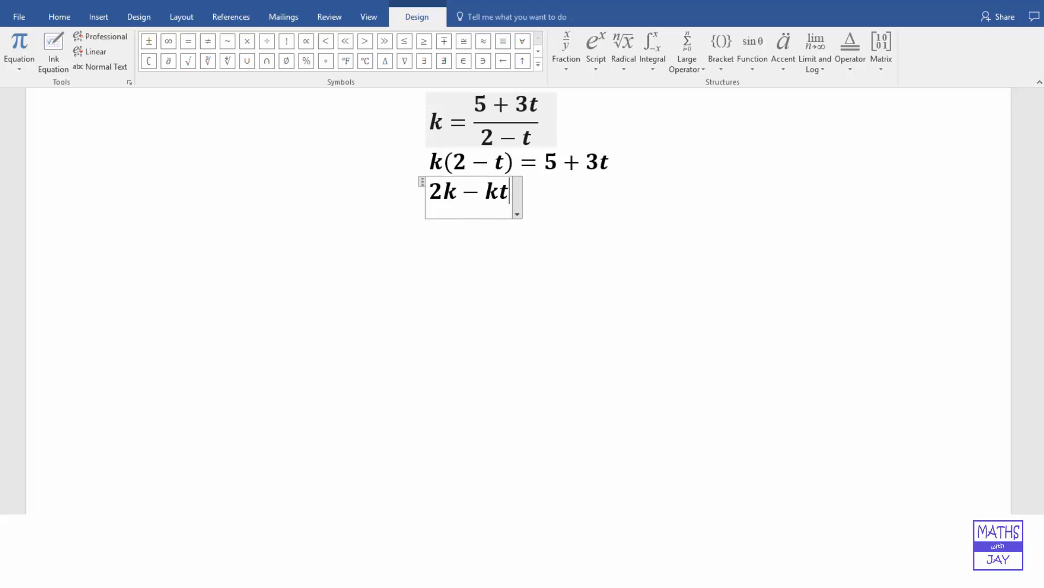
{"action": "type", "text": "="}
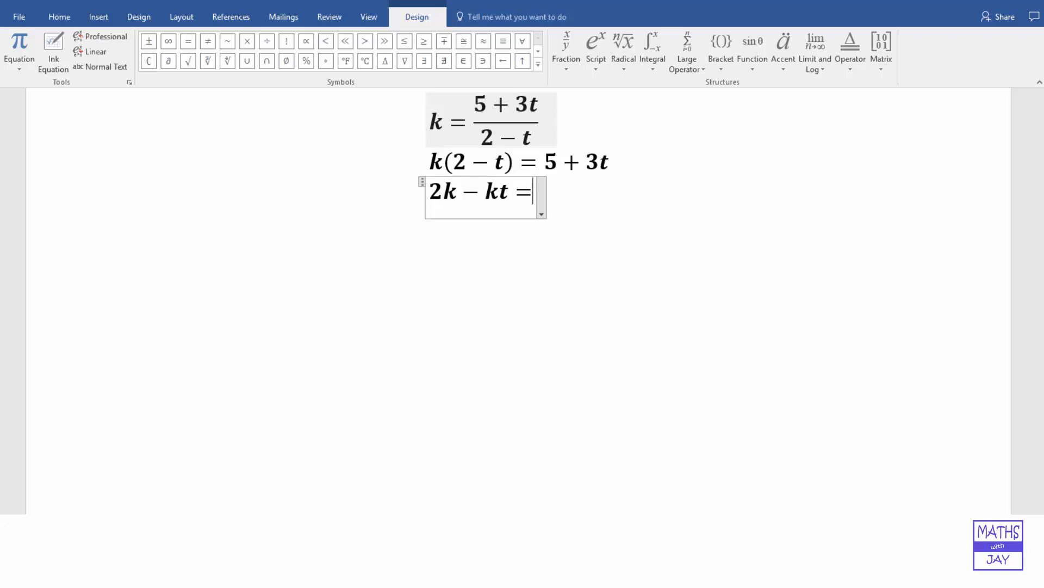
{"action": "type", "text": "5+"}
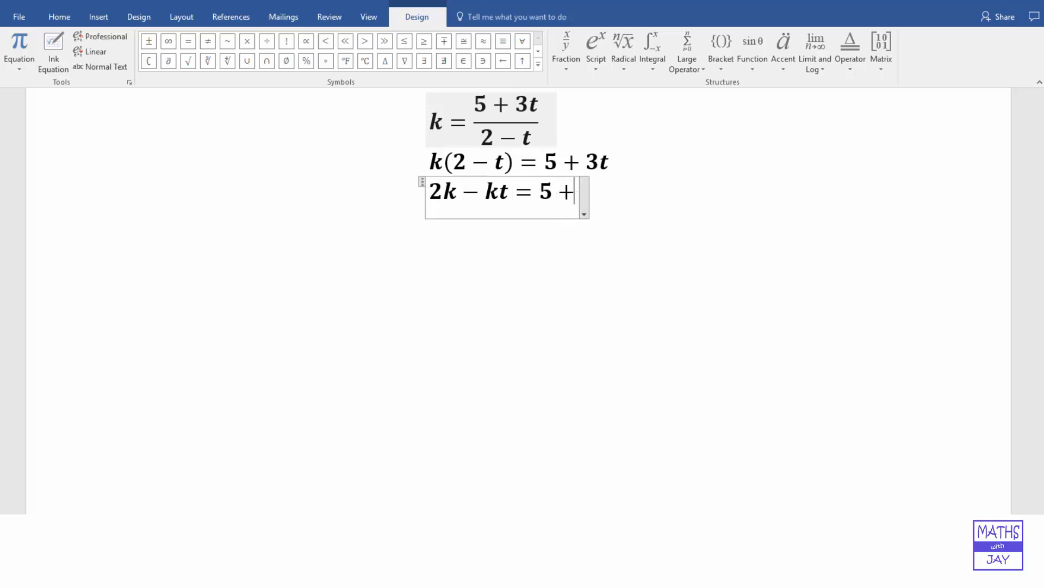
{"action": "type", "text": "3"}
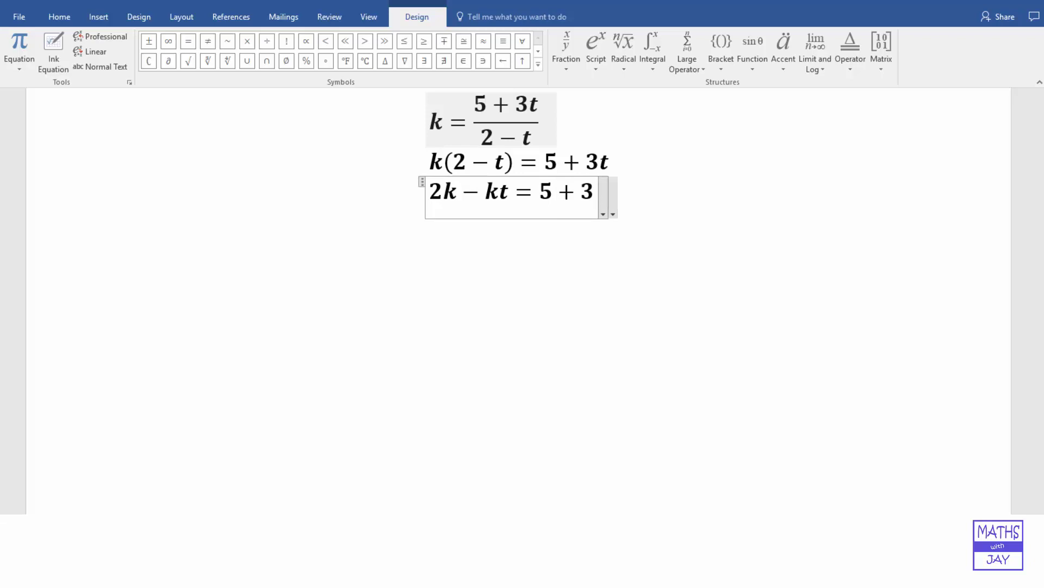
{"action": "type", "text": "t"}
{"action": "key", "text": "Return"}
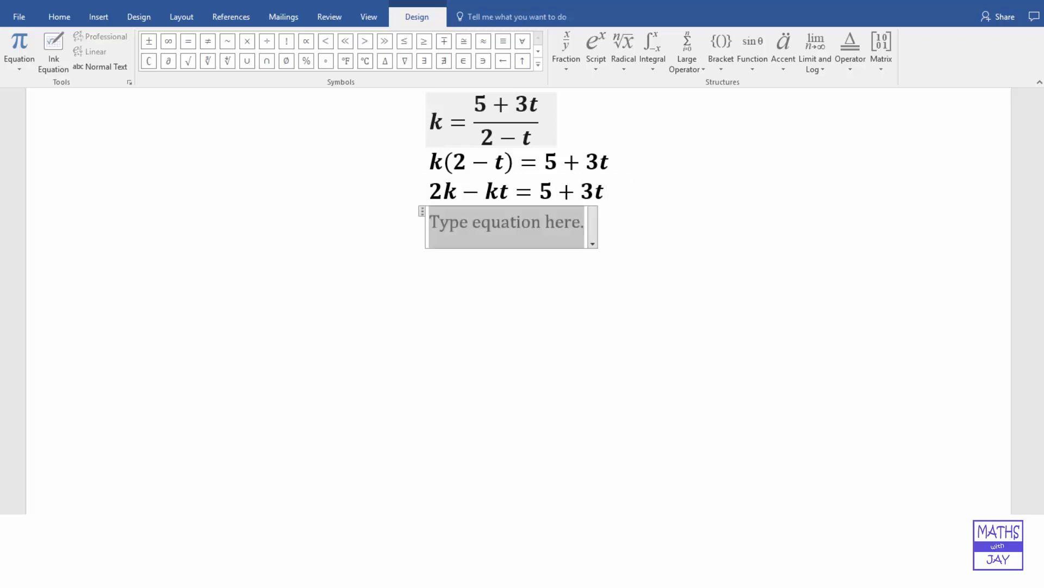
Write the line 5 + 3t = 2k − kt and start a new equation line below.
{"action": "type", "text": "5 + "}
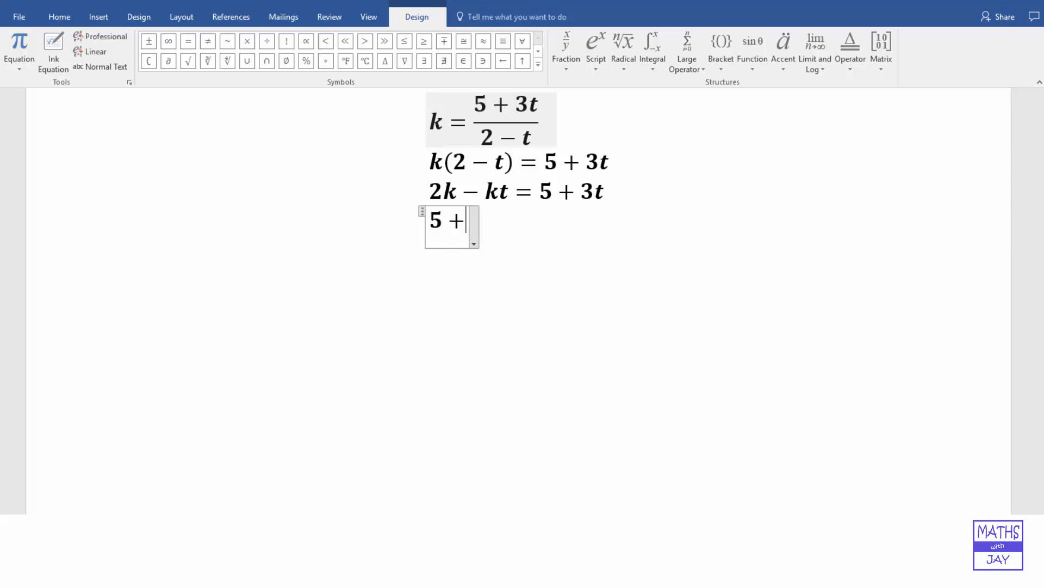
{"action": "type", "text": "3t ="}
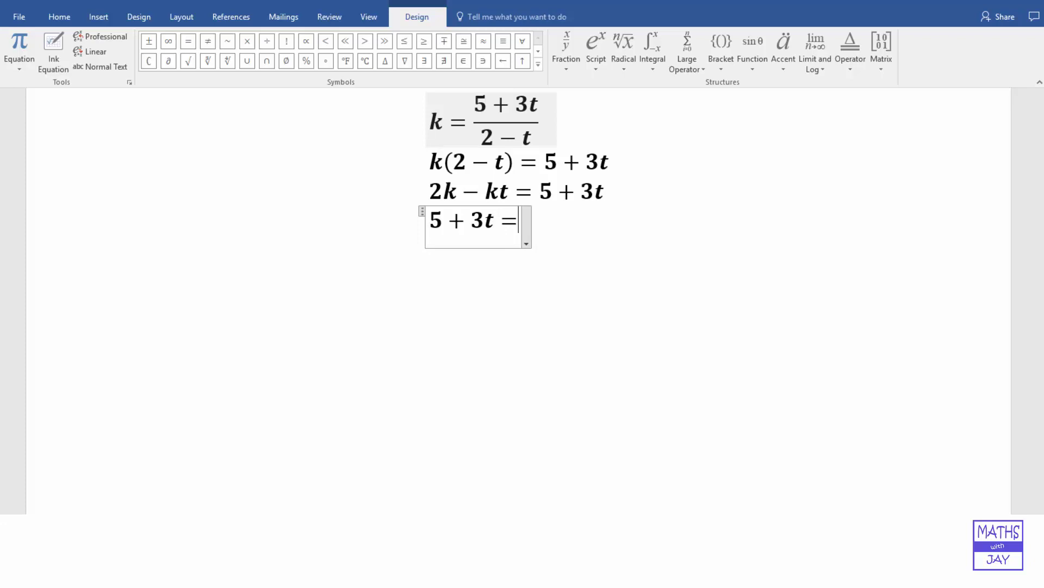
{"action": "type", "text": "2"}
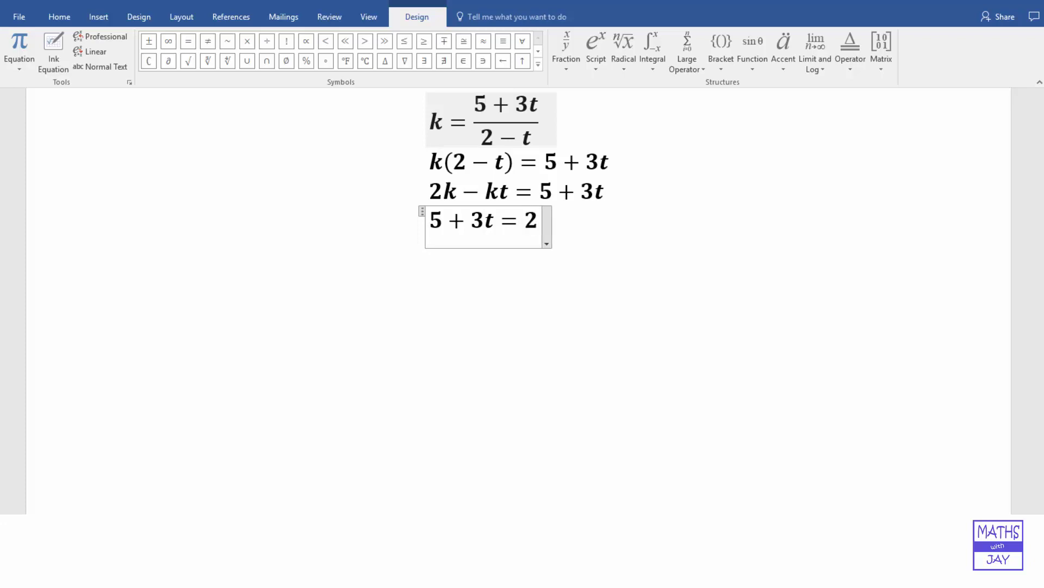
{"action": "type", "text": "k"}
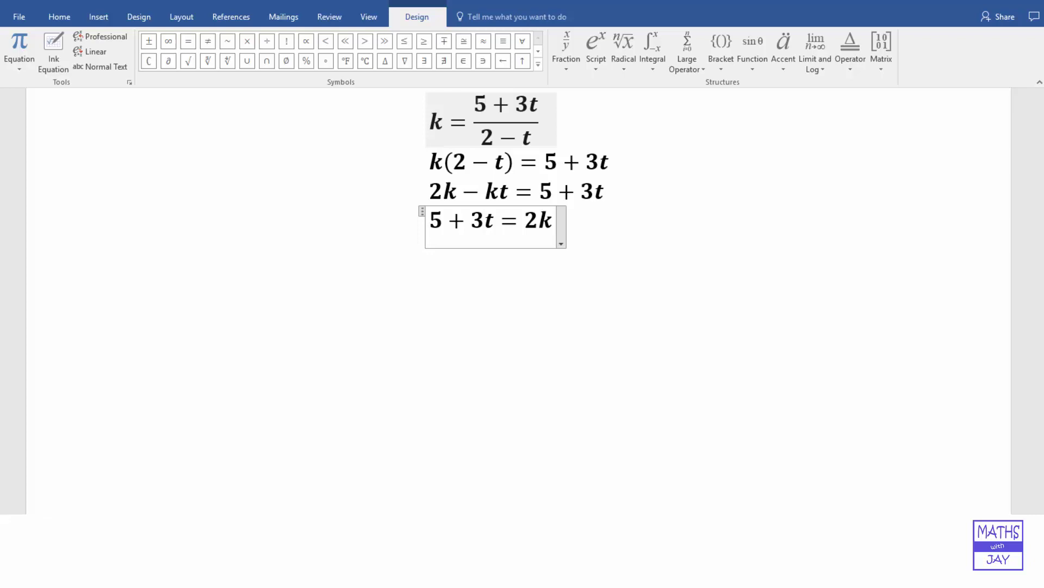
{"action": "type", "text": "-kt"}
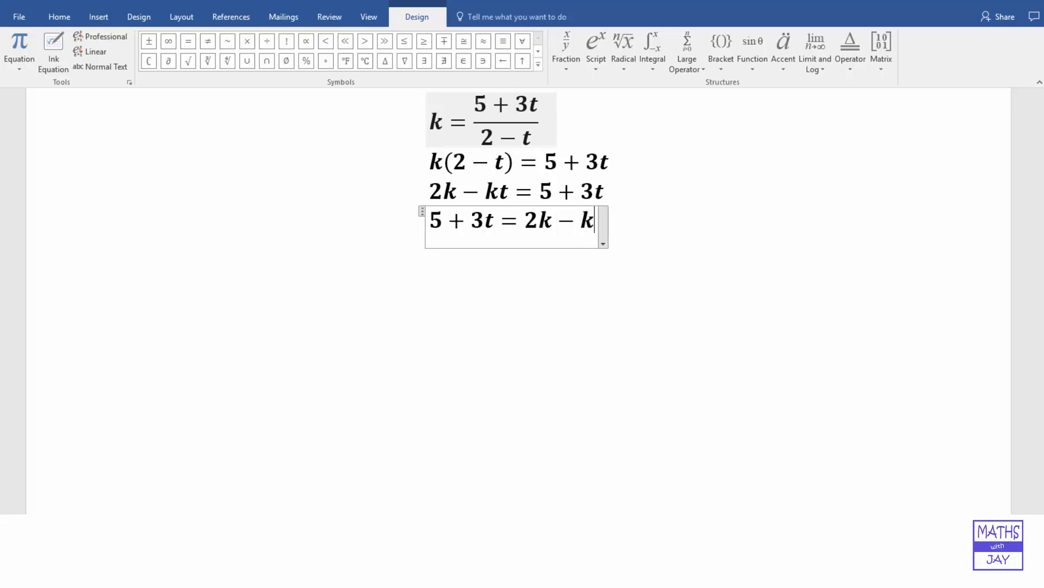
{"action": "left_click", "coordinate": [216, 252]}
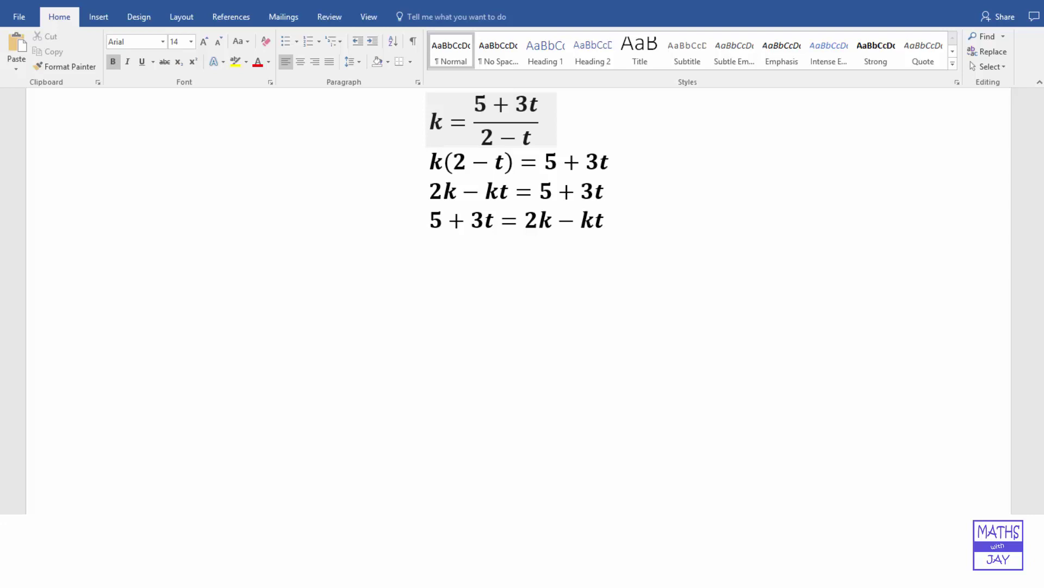
{"action": "left_click", "coordinate": [603, 220]}
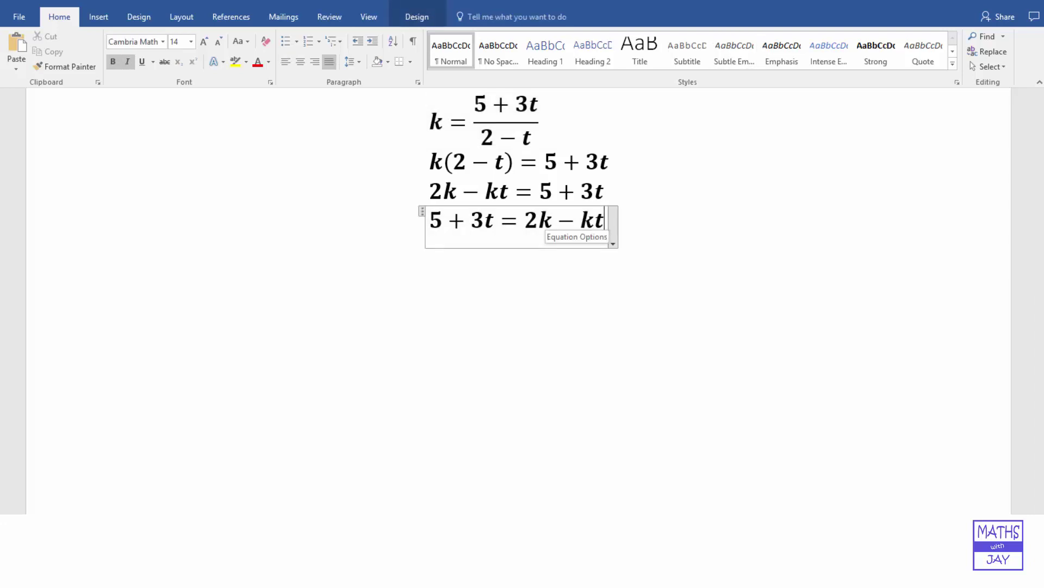
{"action": "key", "text": "Return"}
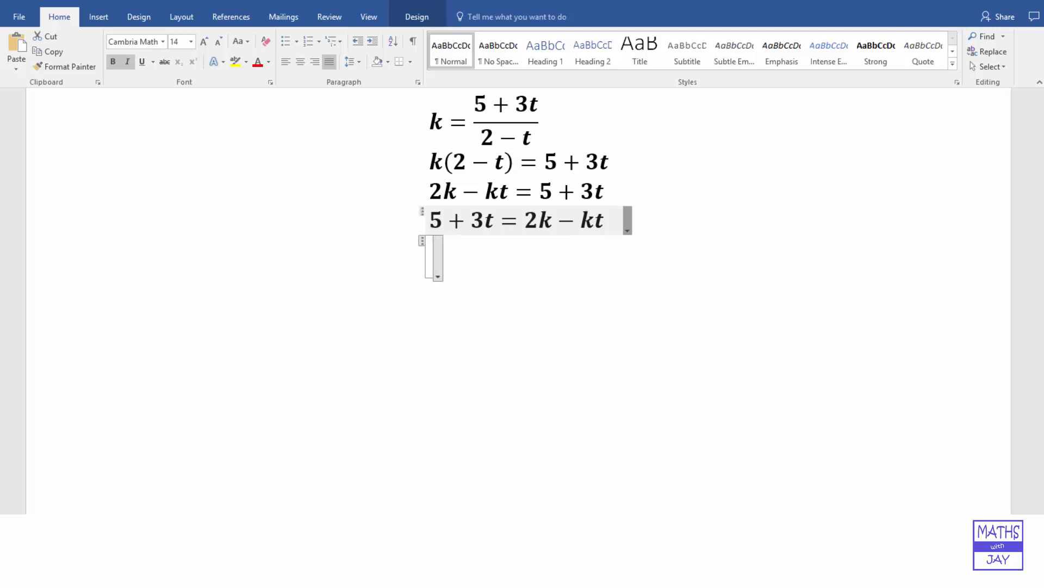
Add the lines 3t = 2k − 5 − kt and 3t + kt = 2k − 5.
{"action": "type", "text": "3t"}
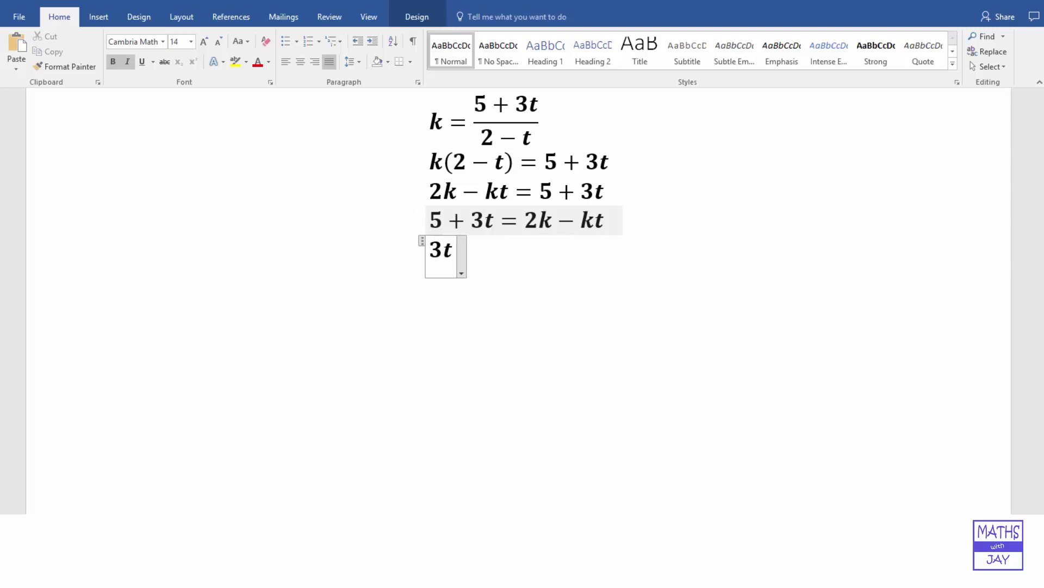
{"action": "type", "text": "="}
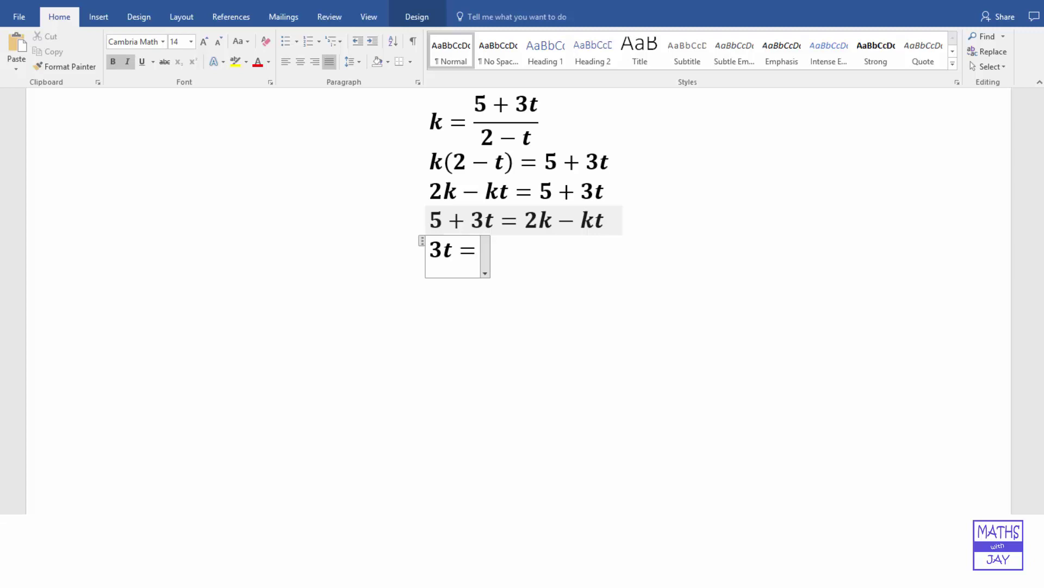
{"action": "type", "text": "2k"}
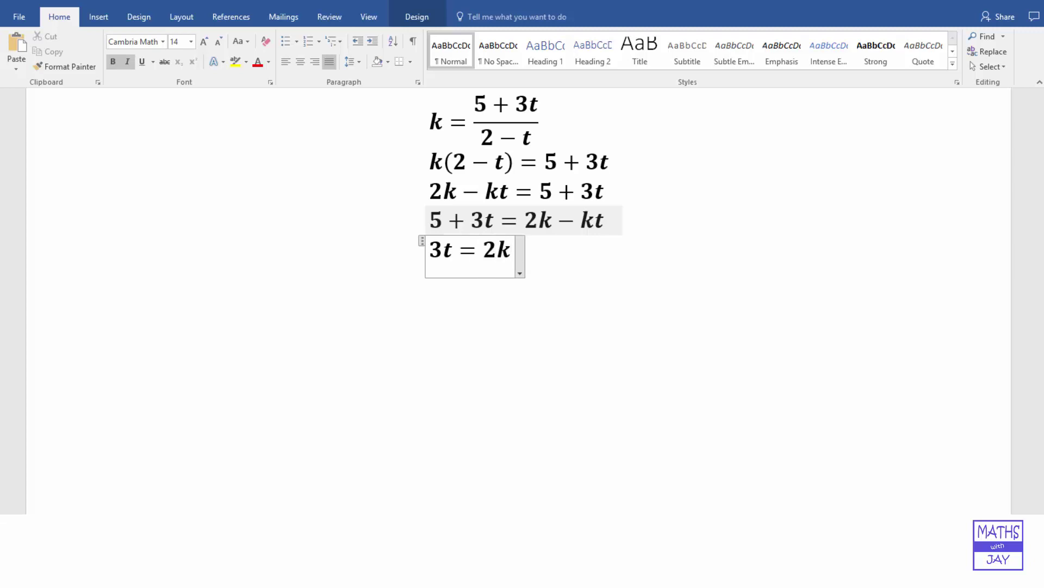
{"action": "type", "text": " -5"}
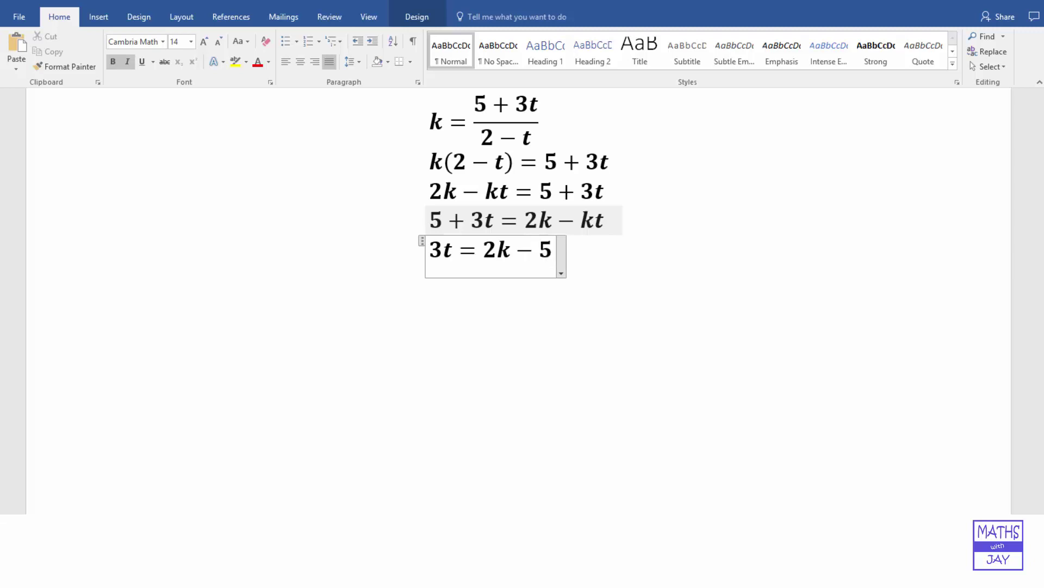
{"action": "type", "text": "-k"}
{"action": "type", "text": "t"}
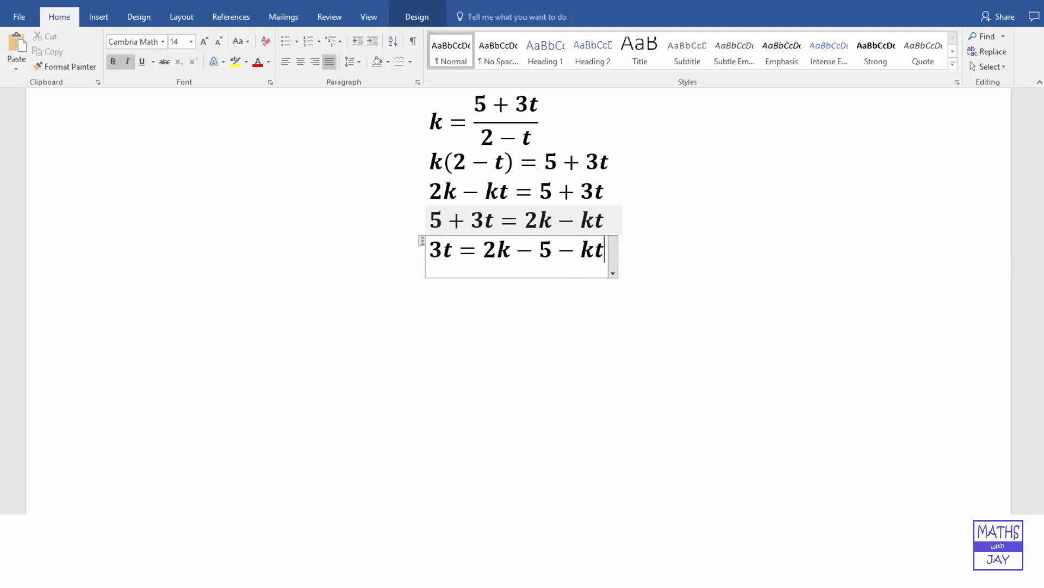
{"action": "key", "text": "Return"}
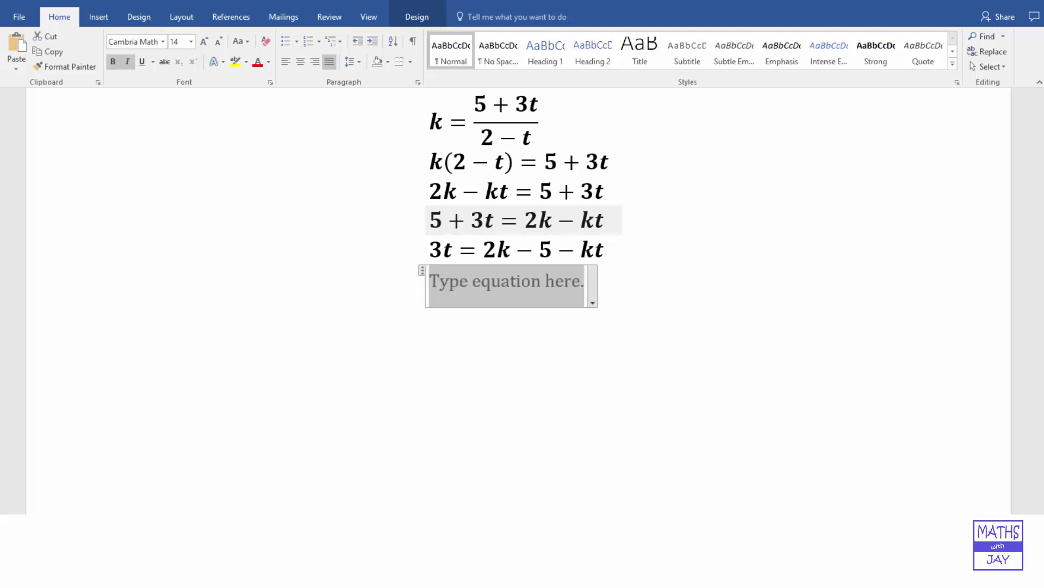
{"action": "type", "text": "3t"}
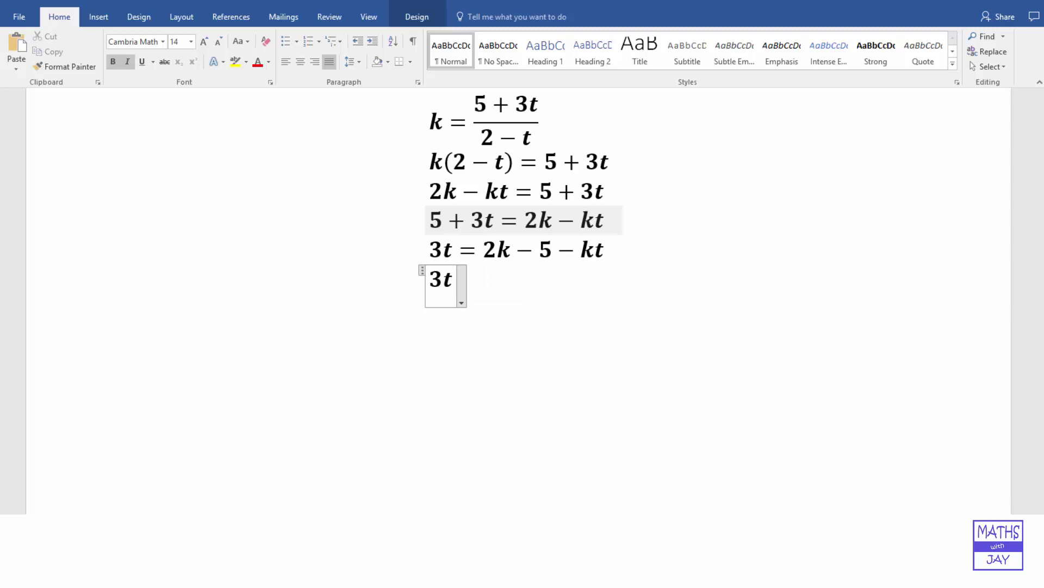
{"action": "type", "text": "+kt"}
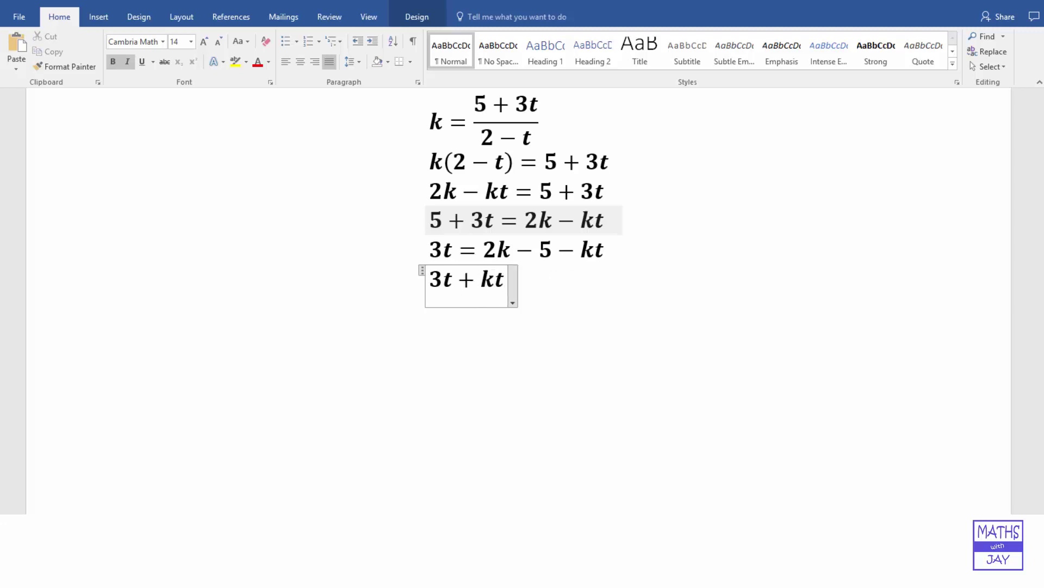
{"action": "type", "text": "="}
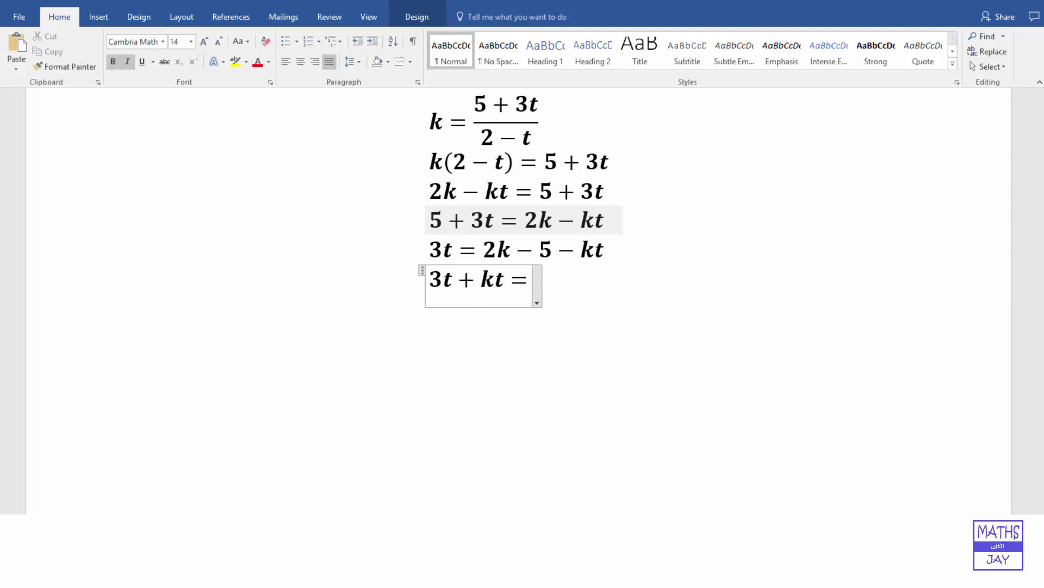
{"action": "type", "text": "2"}
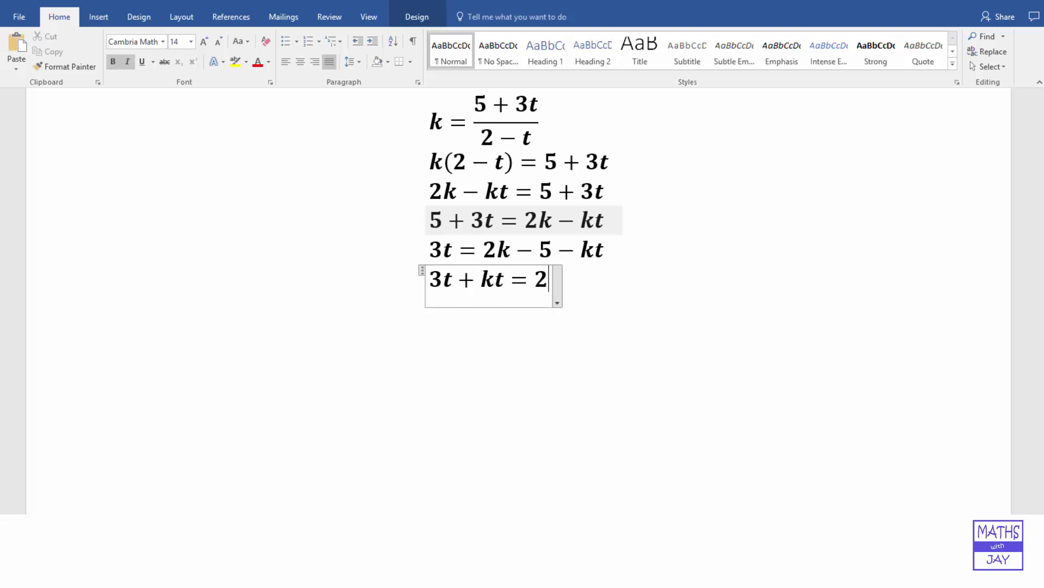
{"action": "type", "text": "k"}
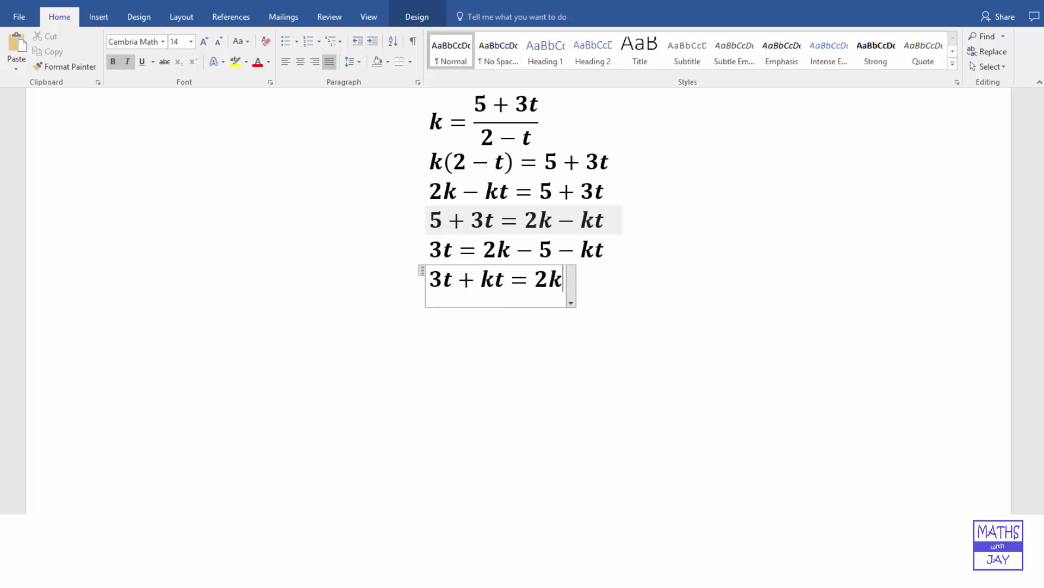
{"action": "type", "text": "-5"}
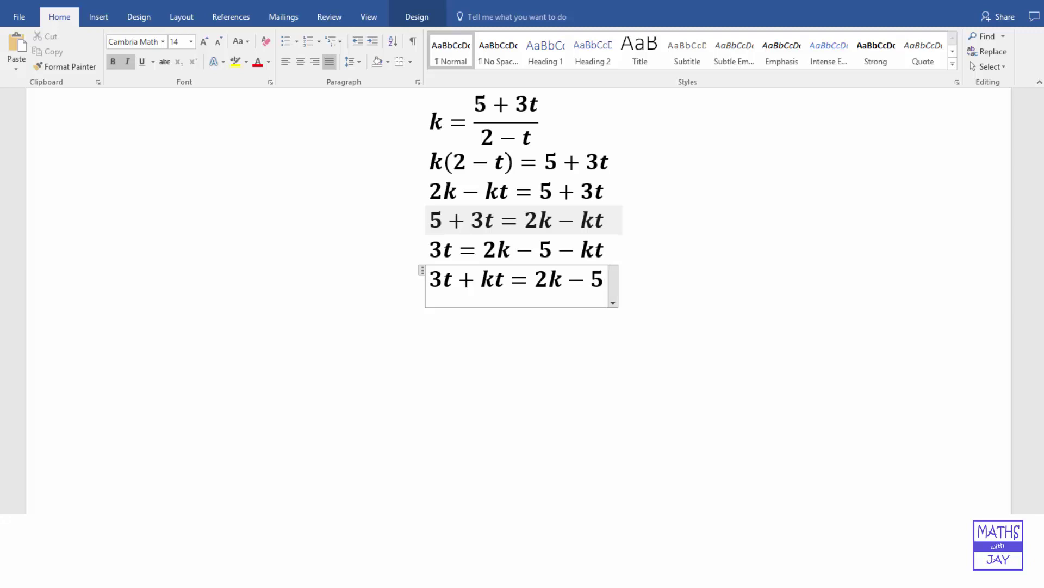
Add the line t(3 + k) = 2k − 5, removing the extra bracket, then start another equation.
{"action": "key", "text": "Return"}
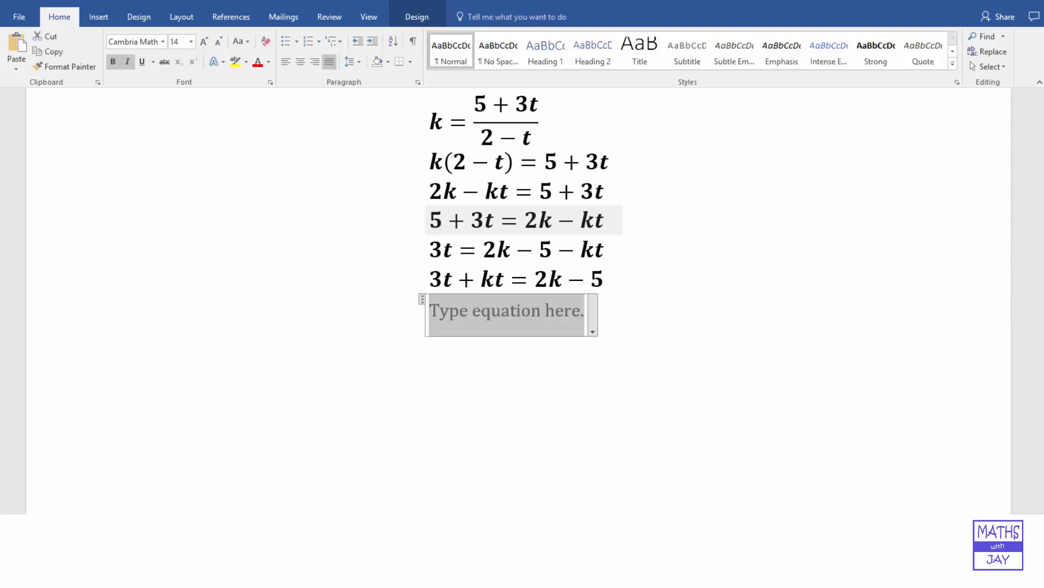
{"action": "type", "text": "t"}
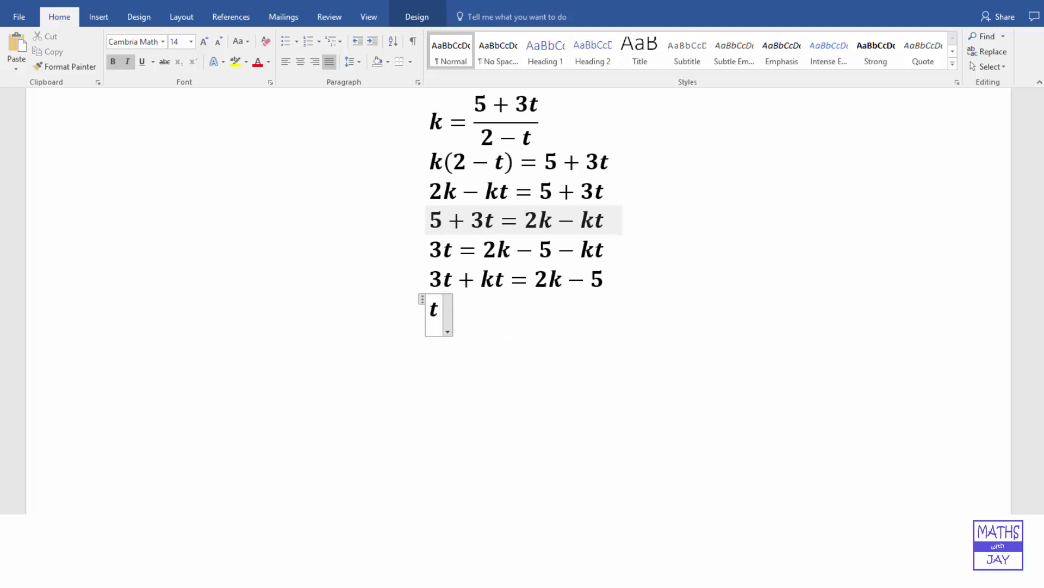
{"action": "type", "text": "("}
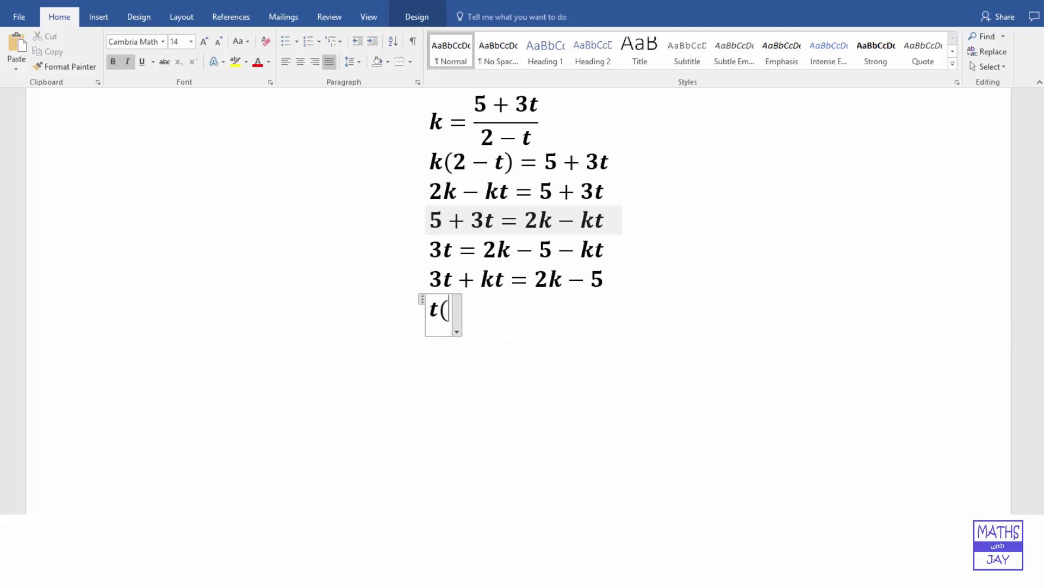
{"action": "type", "text": "3 "}
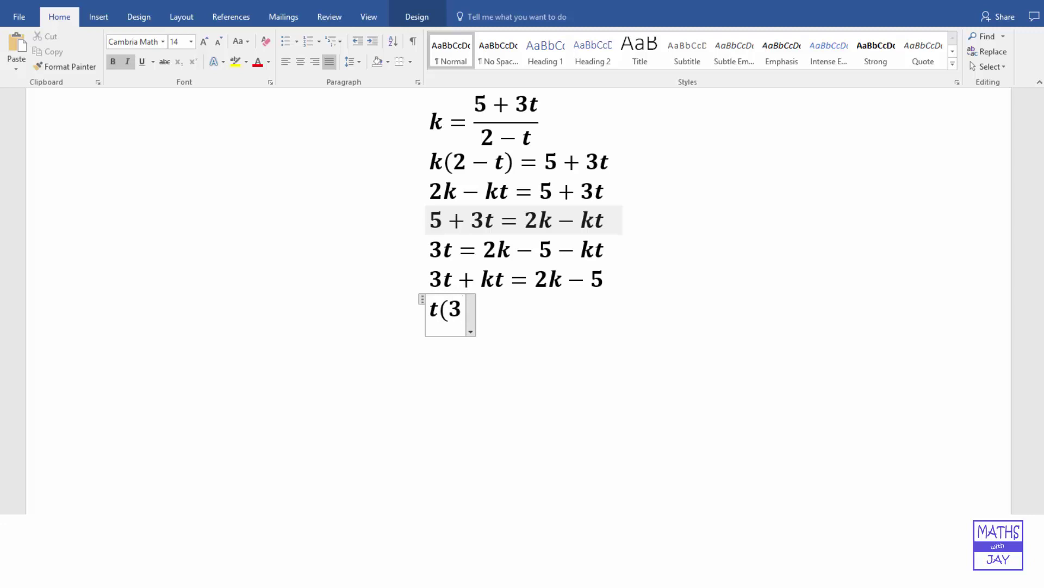
{"action": "type", "text": "+ "}
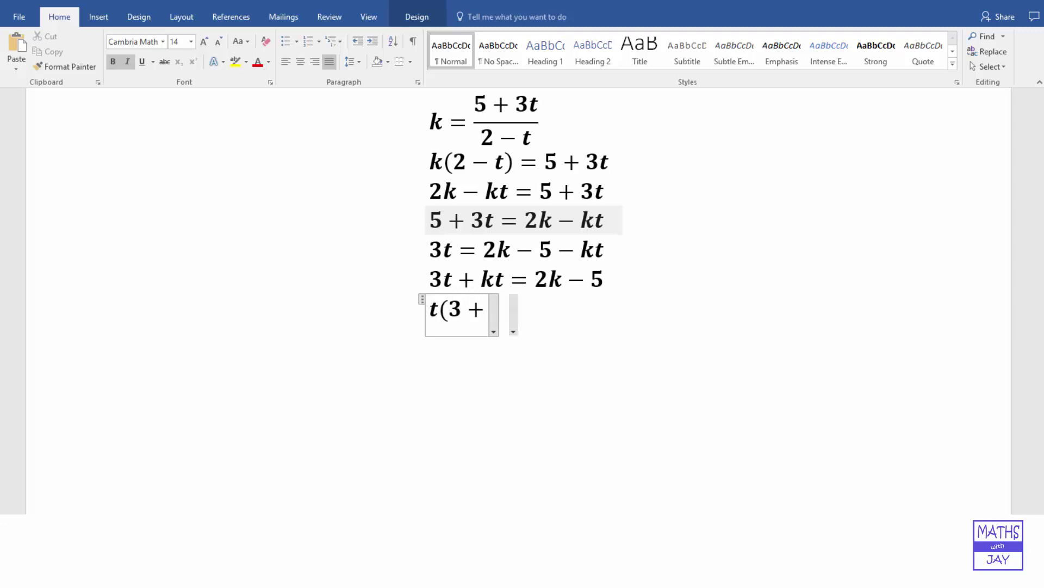
{"action": "type", "text": "k"}
{"action": "key", "text": "BackSpace"}
{"action": "type", "text": "k)"}
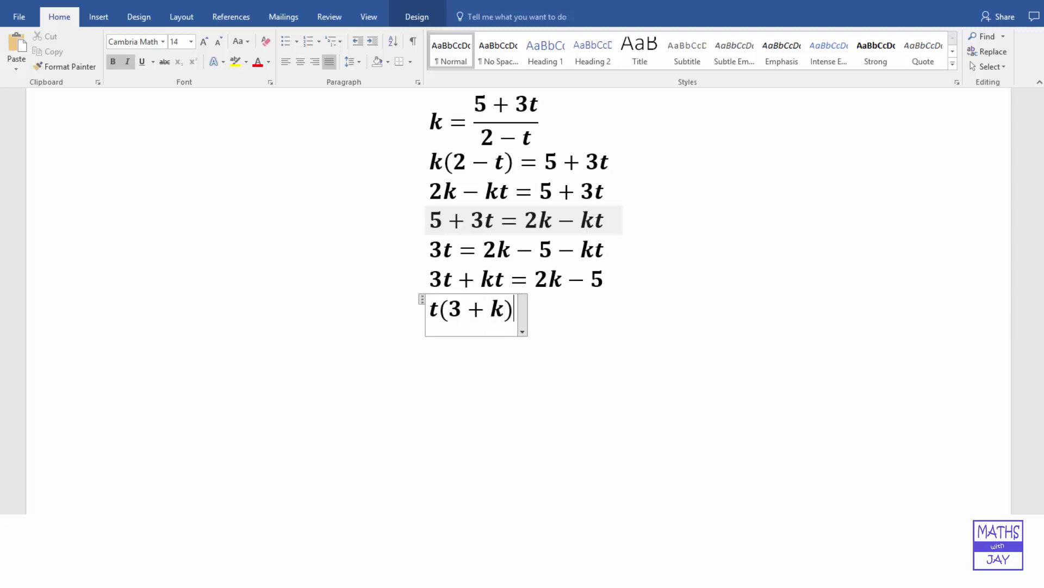
{"action": "type", "text": " ="}
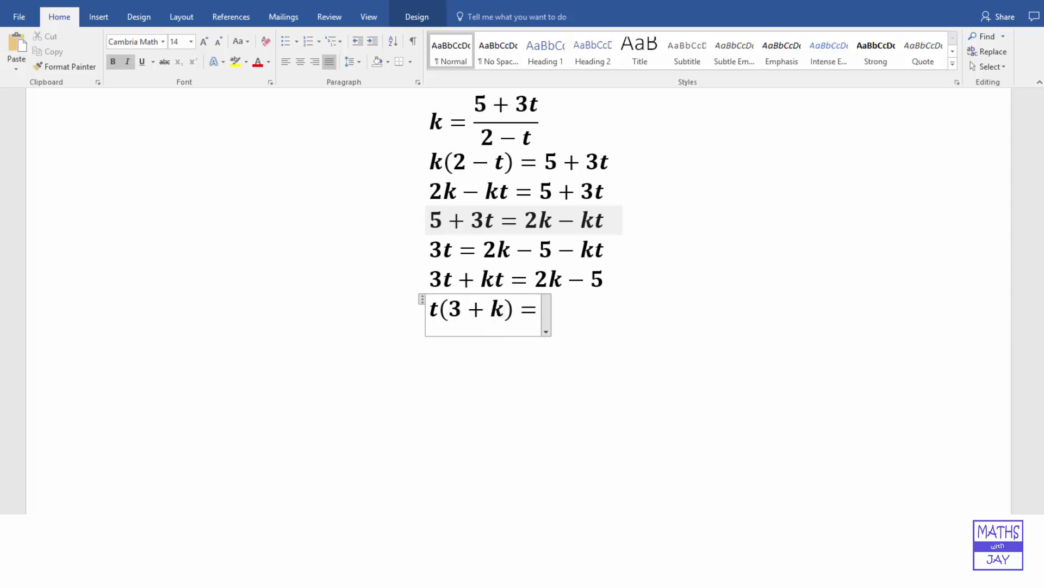
{"action": "type", "text": "2k"}
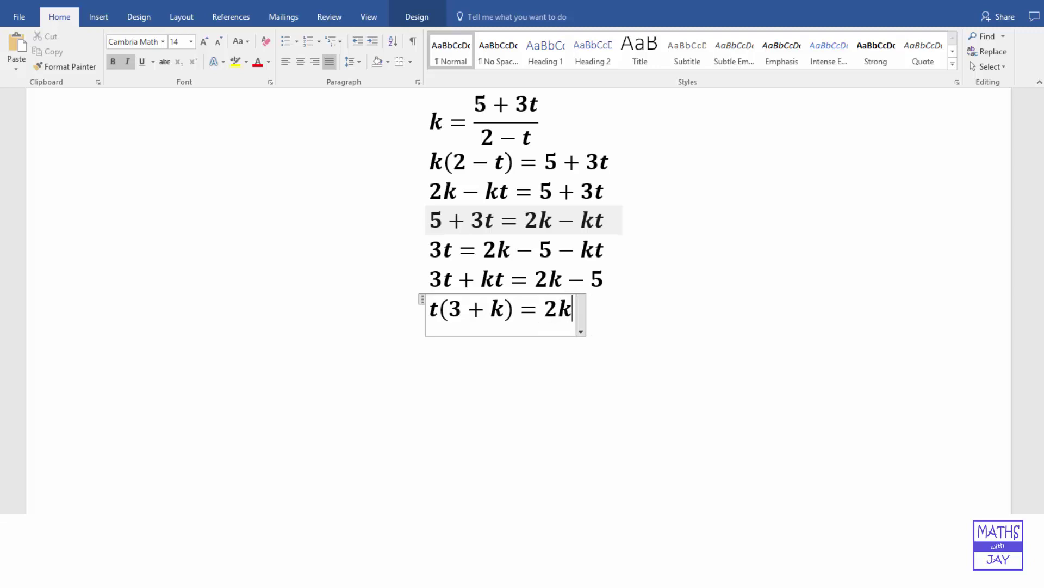
{"action": "type", "text": "-5"}
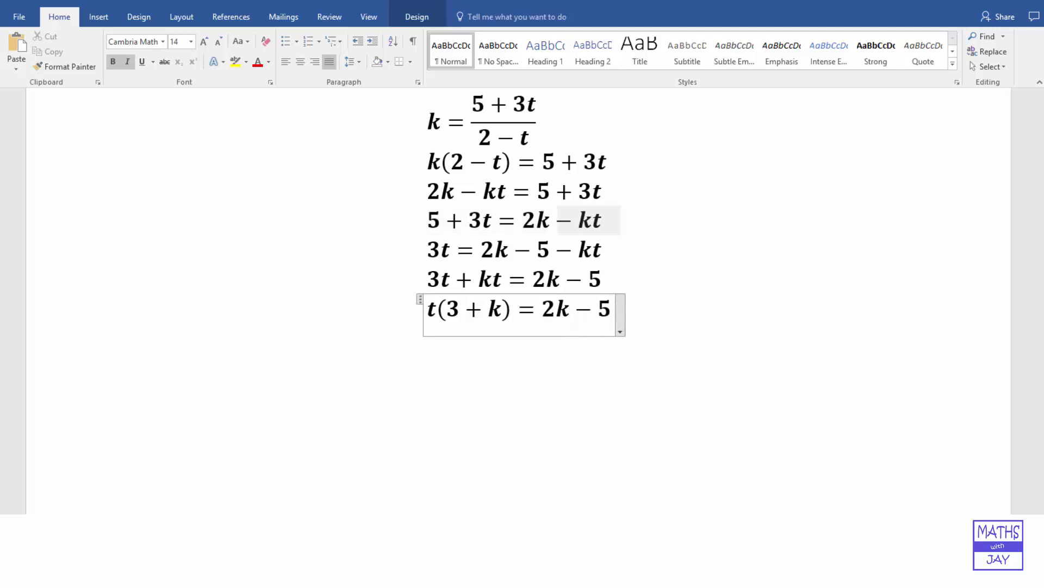
{"action": "key", "text": "Return"}
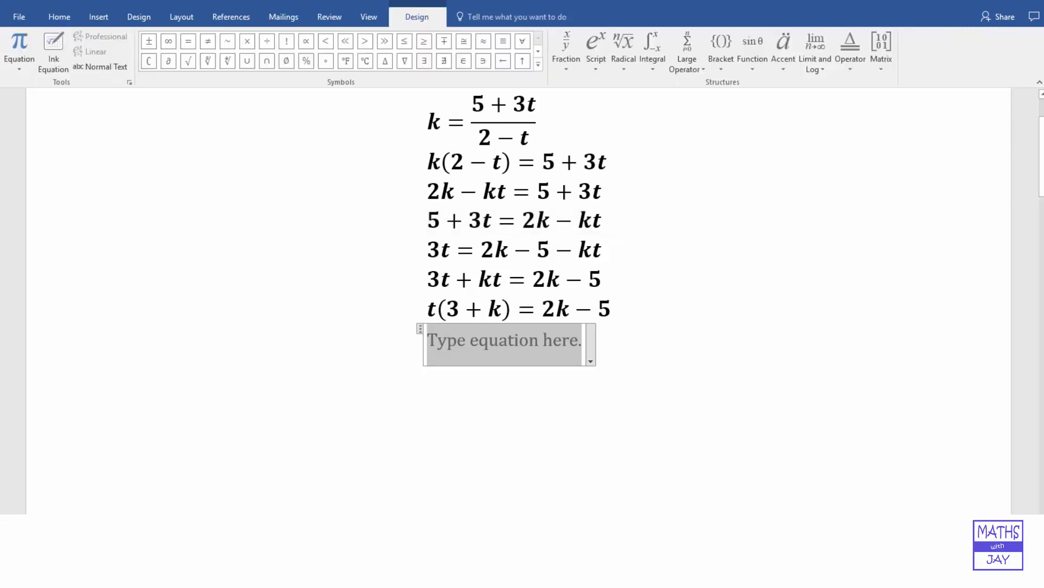
Write t = followed by a stacked fraction of 2k − 5 over 3 + k.
{"action": "type", "text": "t "}
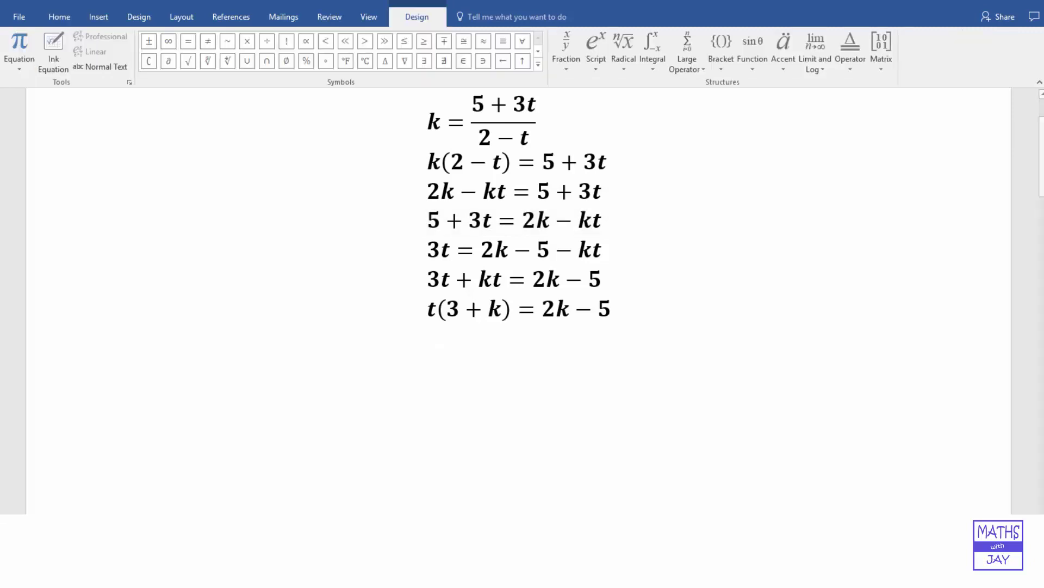
{"action": "type", "text": "="}
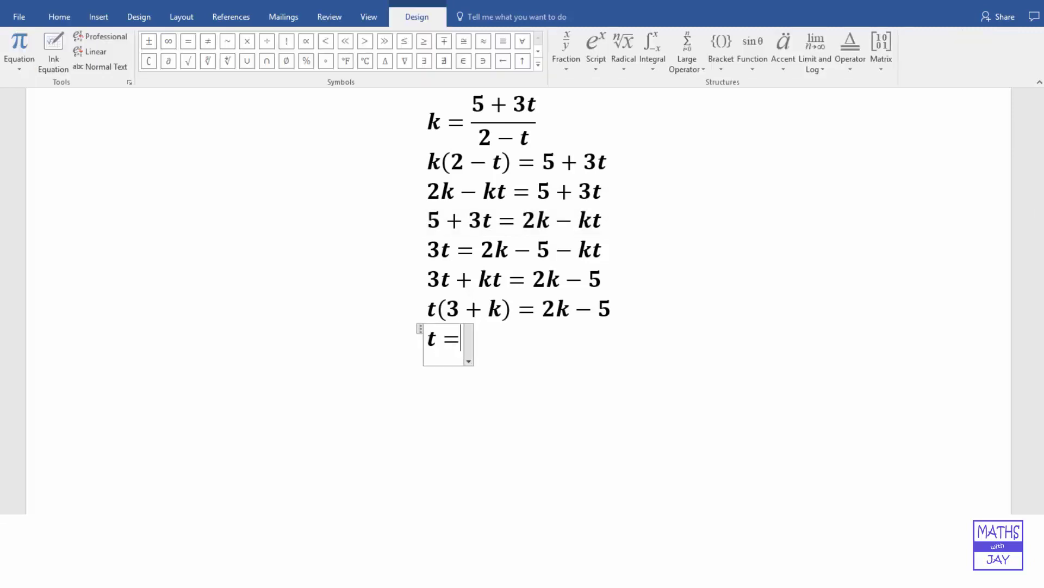
{"action": "left_click", "coordinate": [567, 49]}
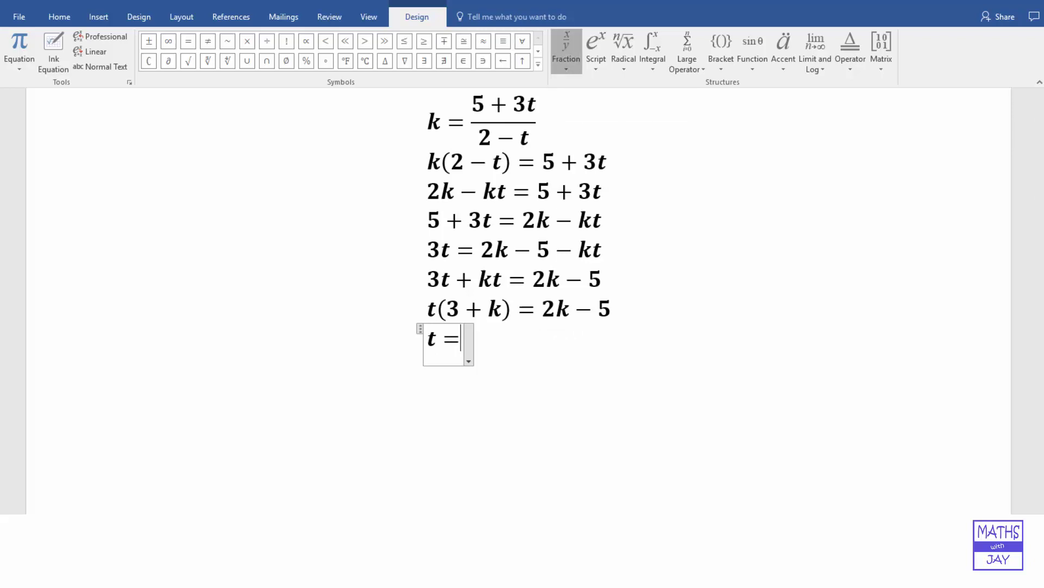
{"action": "left_click", "coordinate": [579, 123]}
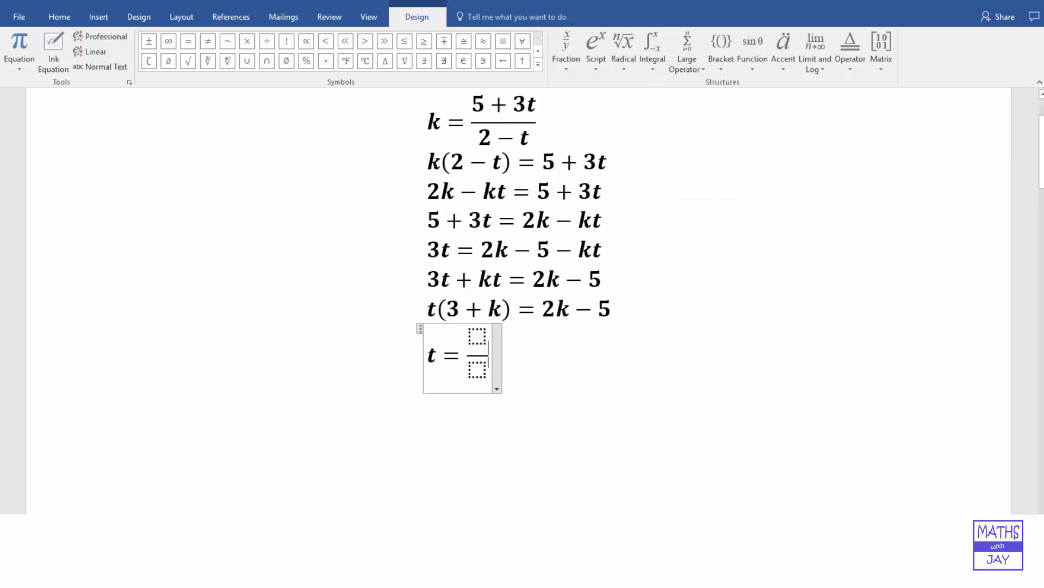
{"action": "left_click", "coordinate": [477, 337]}
{"action": "type", "text": "2k-"}
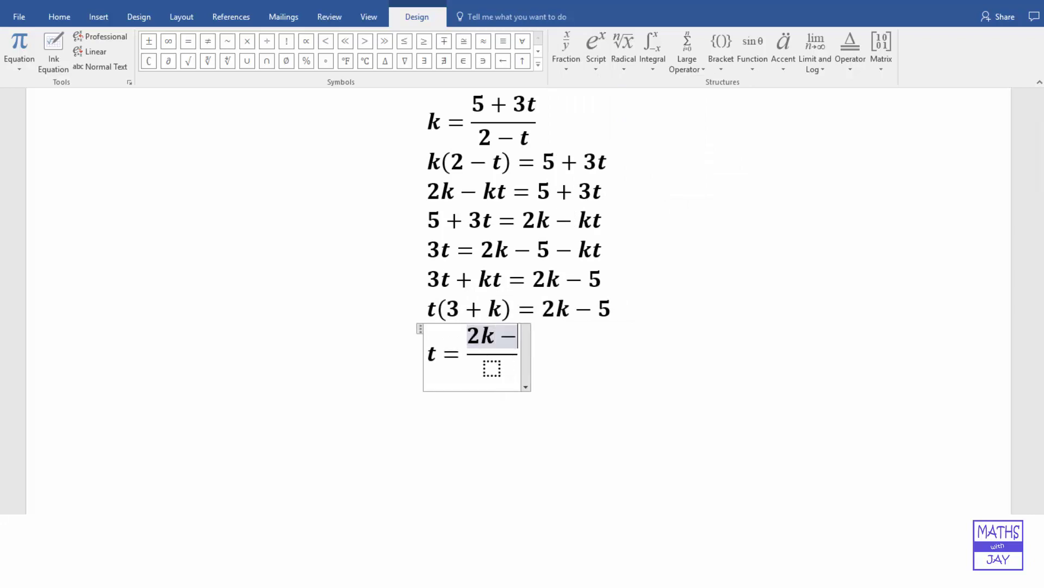
{"action": "type", "text": "5"}
{"action": "left_click", "coordinate": [501, 367]}
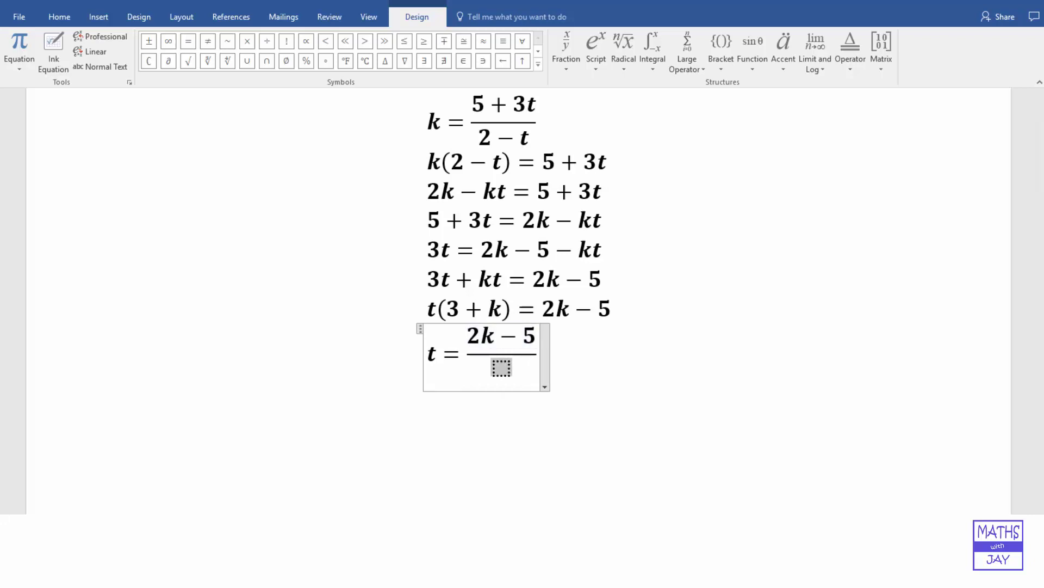
{"action": "type", "text": "3+k"}
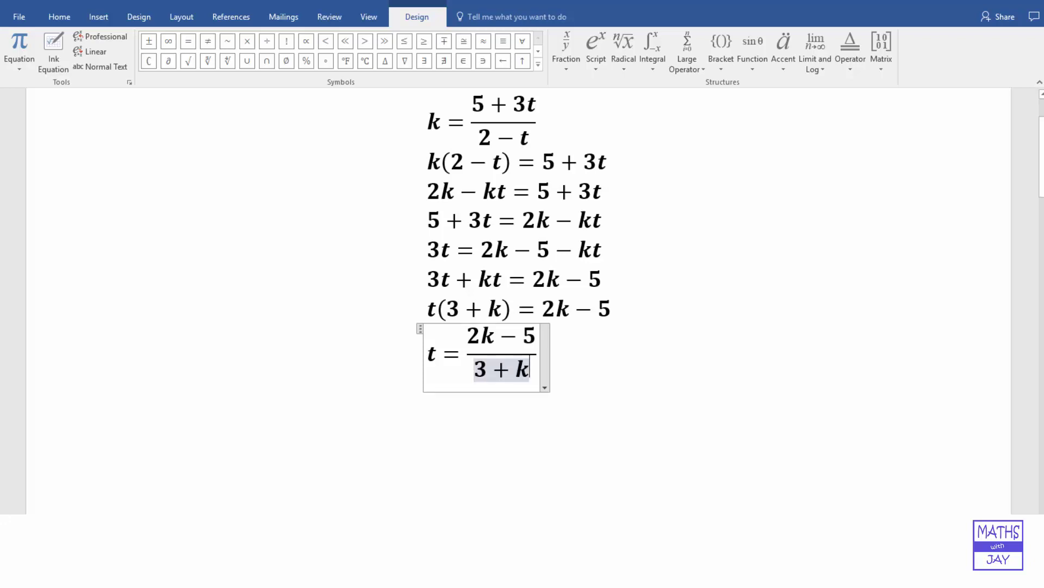
Select all the equations and align them at the = sign.
{"action": "left_click", "coordinate": [537, 353]}
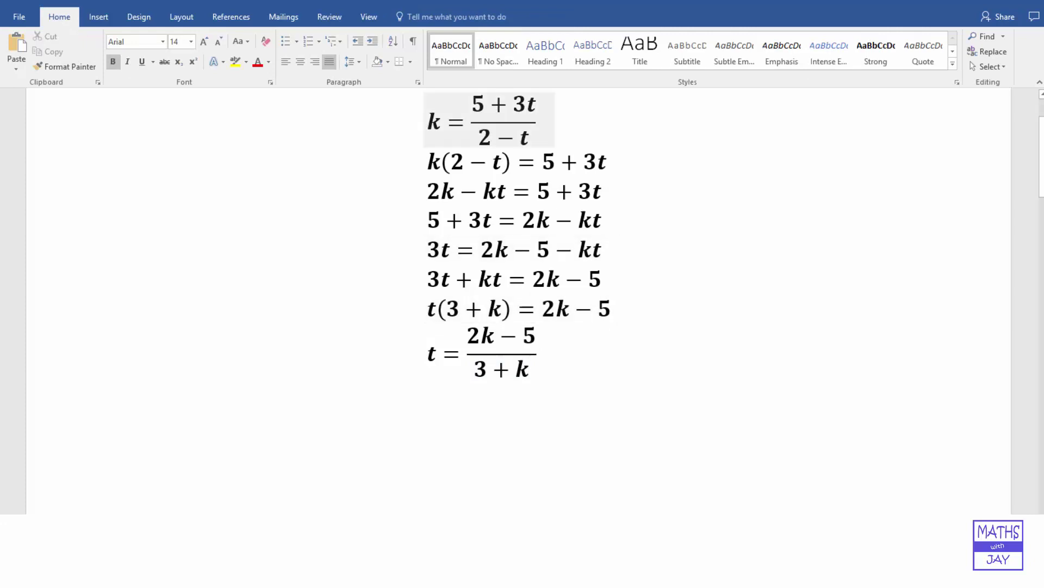
{"action": "key", "text": "ctrl+a"}
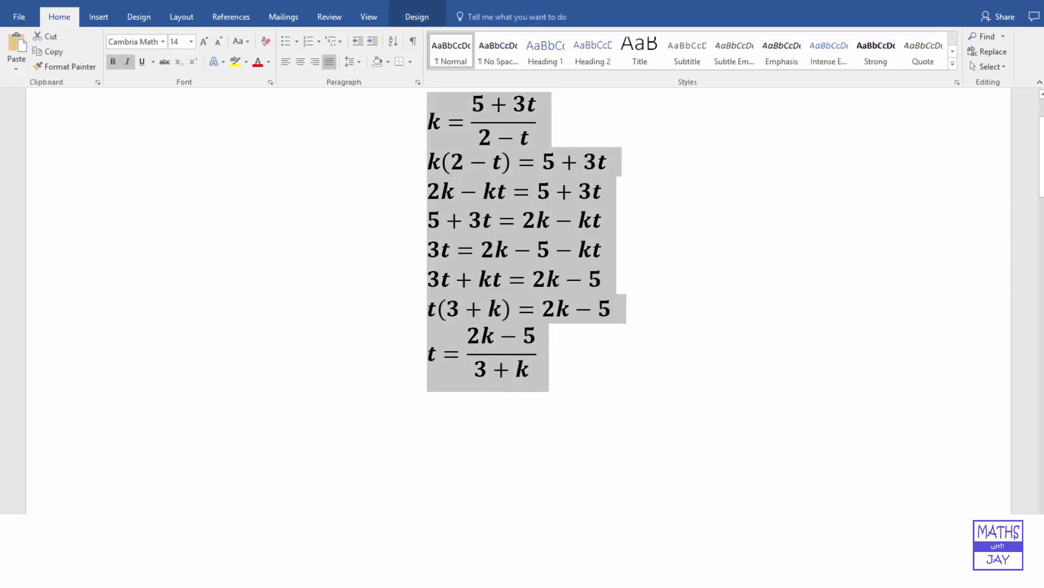
{"action": "right_click", "coordinate": [529, 286]}
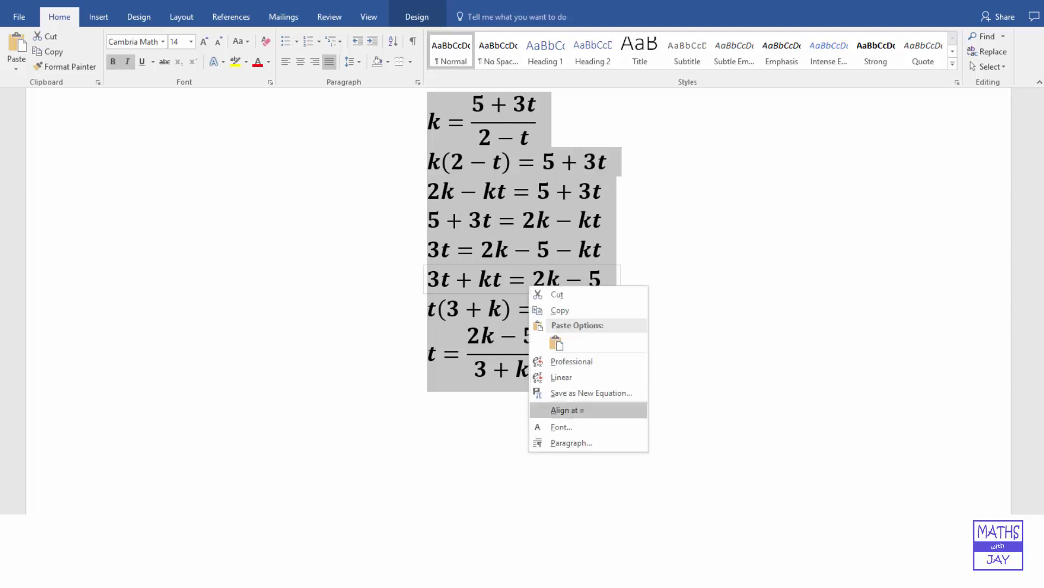
{"action": "left_click", "coordinate": [568, 410]}
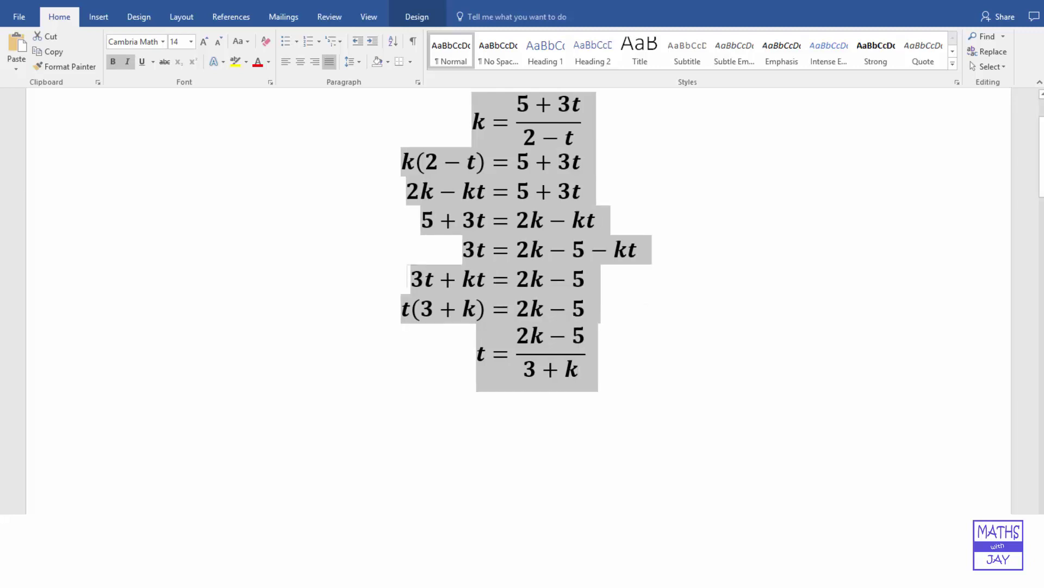
{"action": "left_click", "coordinate": [586, 354]}
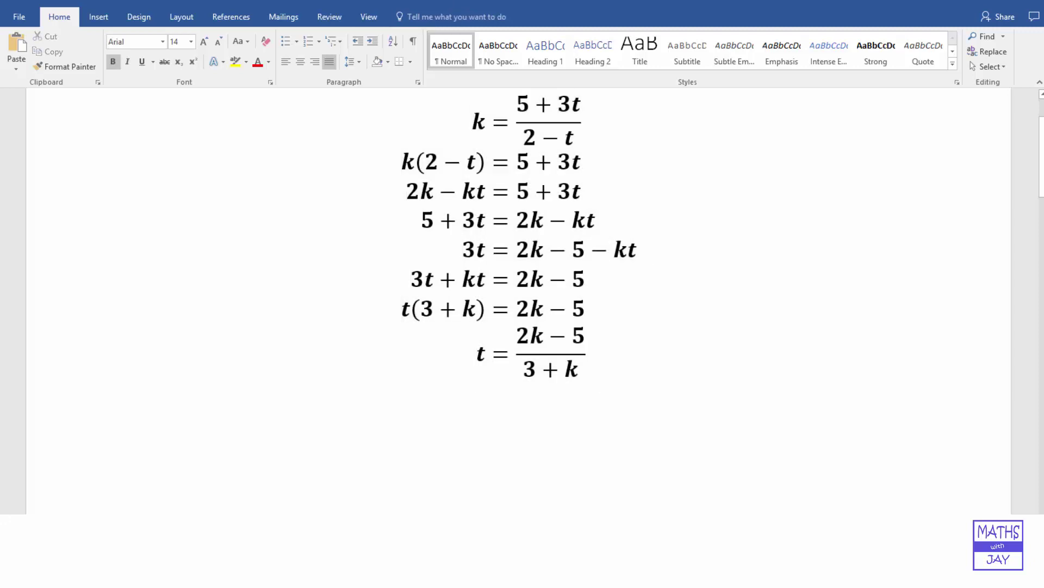